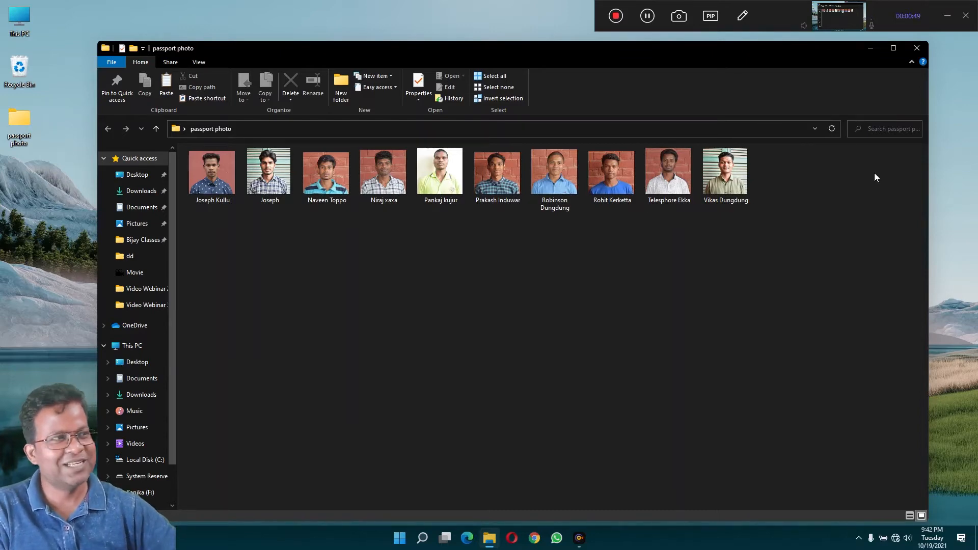
Close the passport photo folder window and start Photoshop.
click(925, 54)
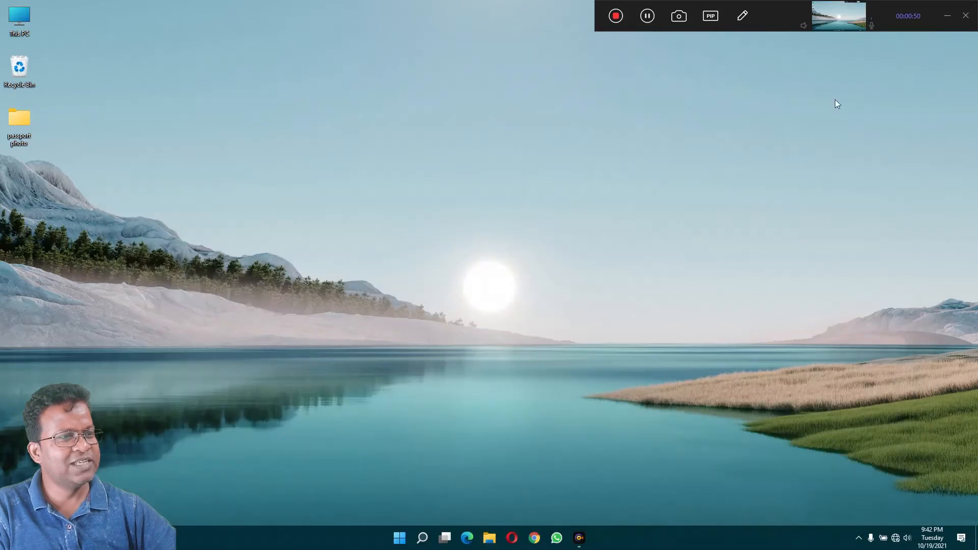
click(399, 538)
click(418, 239)
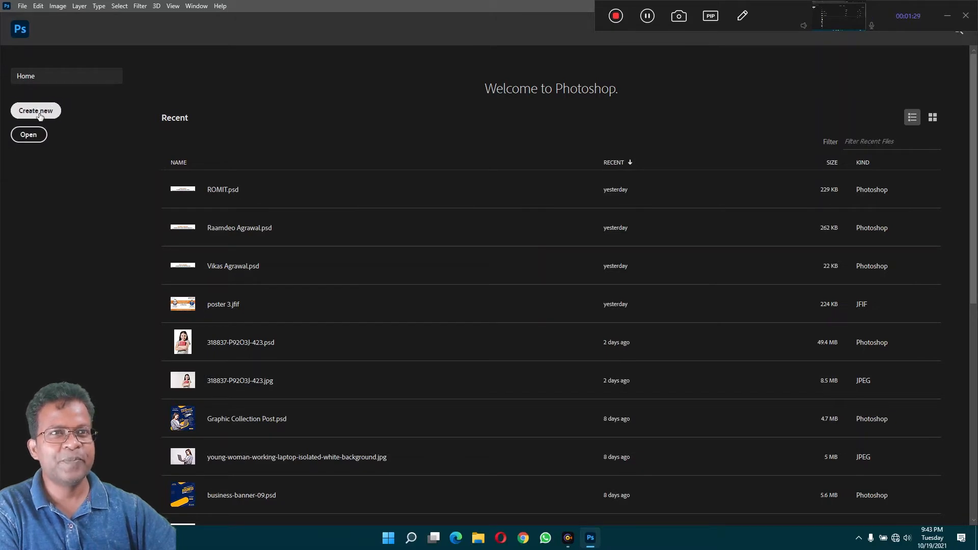
Open the first portrait, with the red wall behind the man, from the desktop's passport photo folder.
click(29, 135)
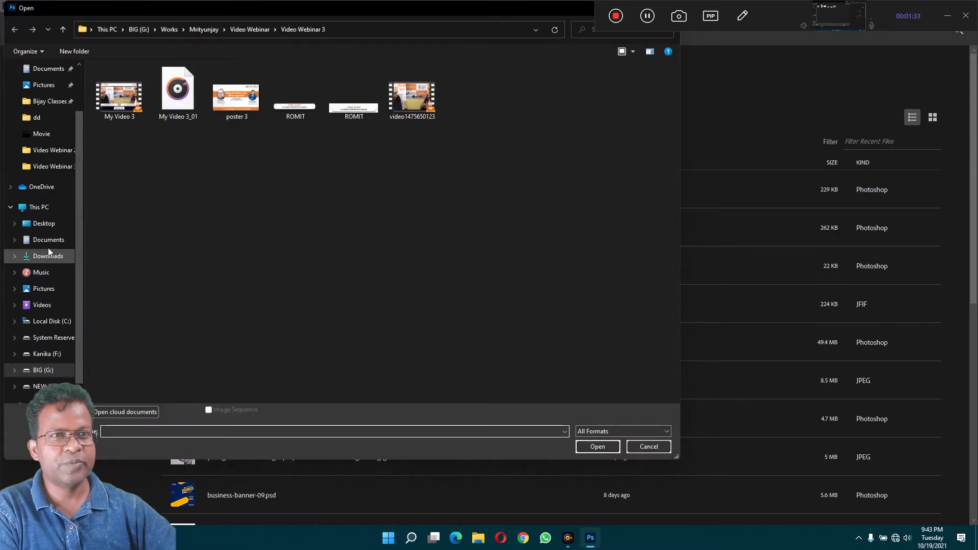
click(48, 228)
double_click(118, 101)
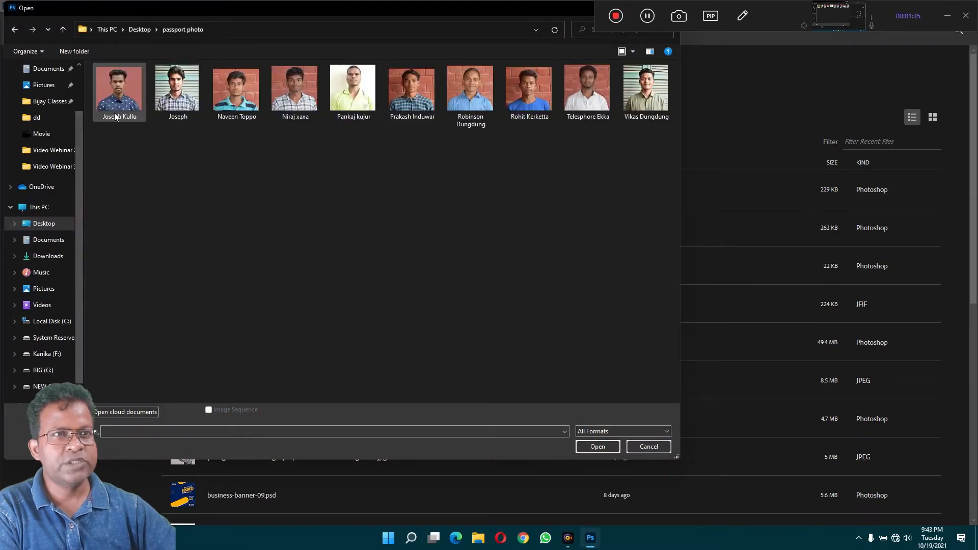
click(119, 102)
click(598, 447)
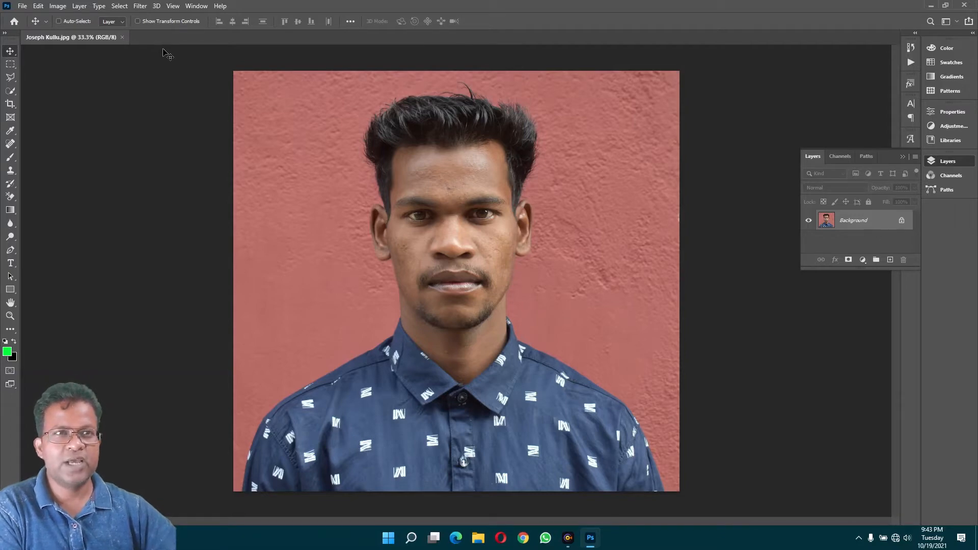
Show the saved actions and delete the PP Background Remove action along with its My set.
click(195, 7)
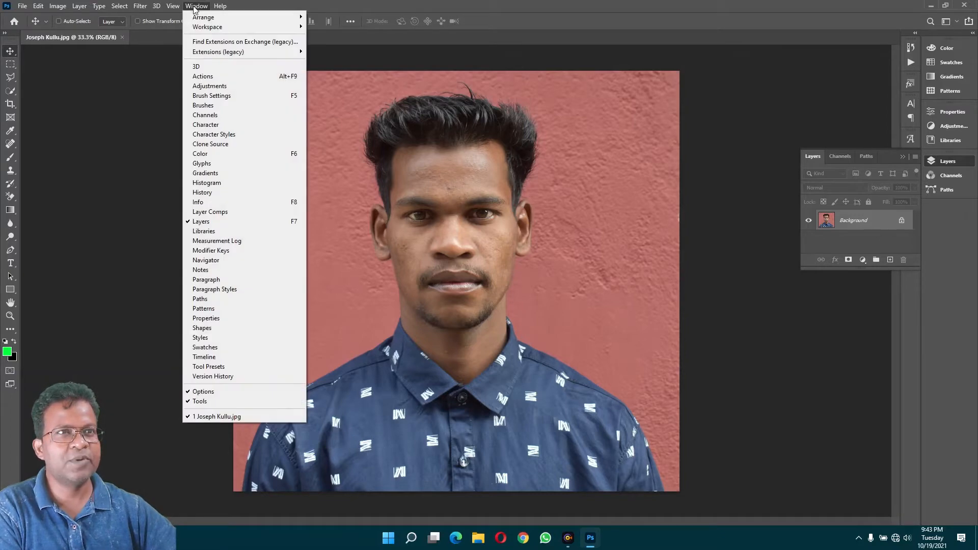
click(211, 76)
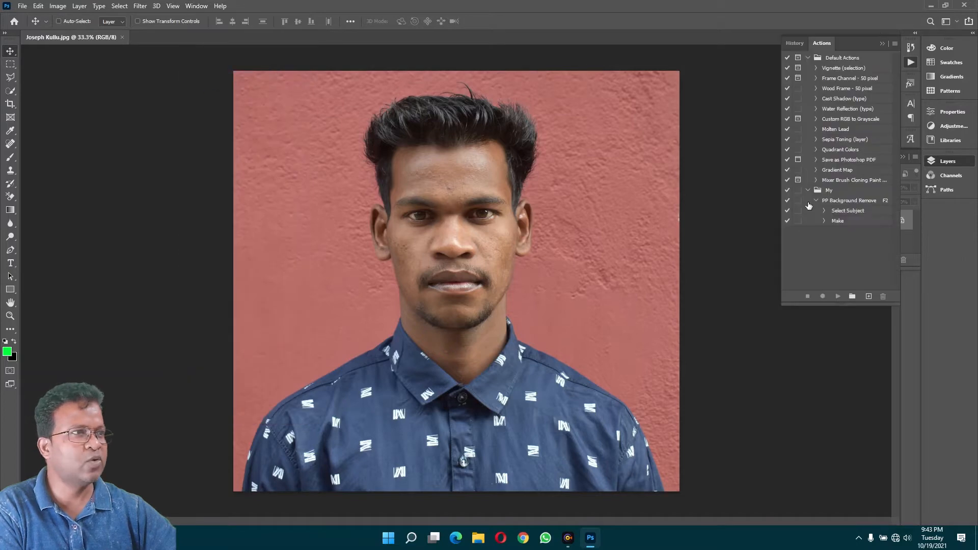
click(843, 202)
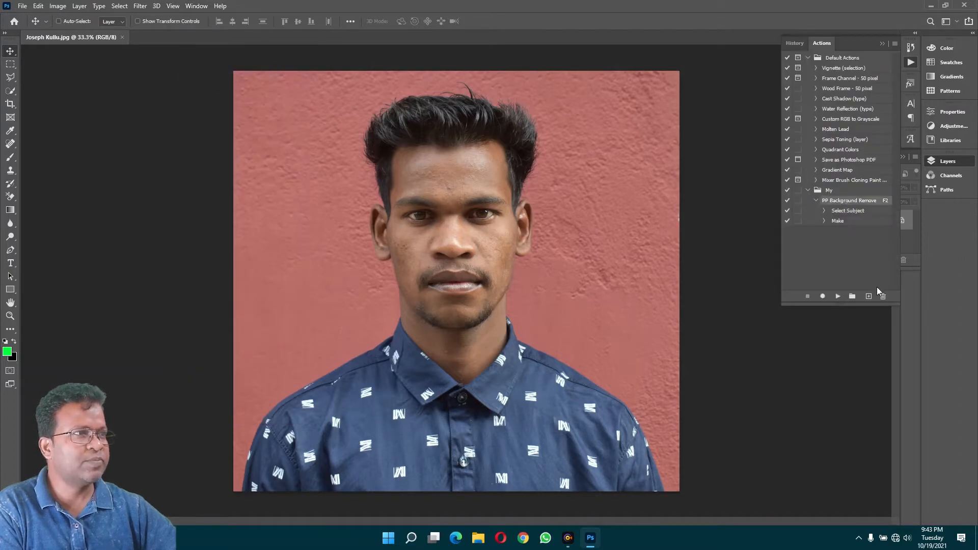
click(883, 295)
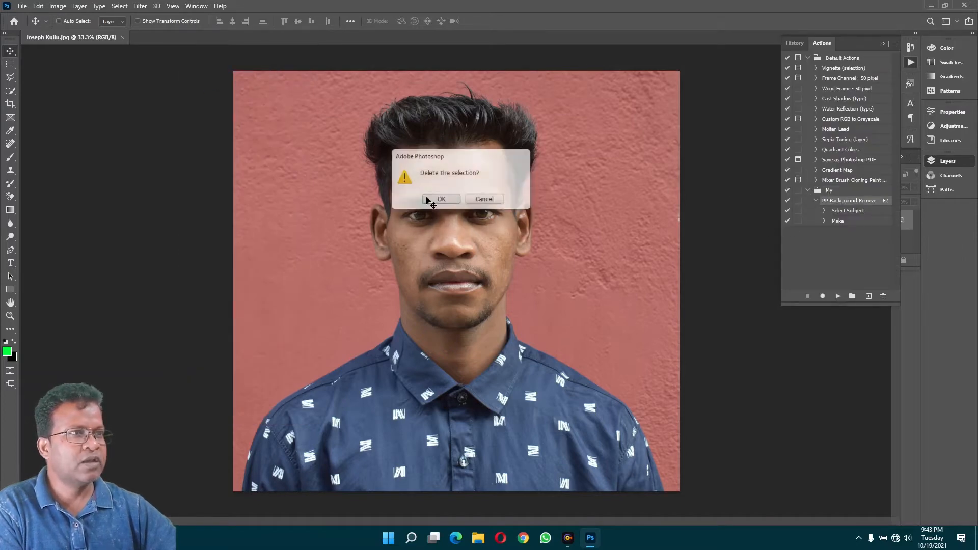
click(439, 199)
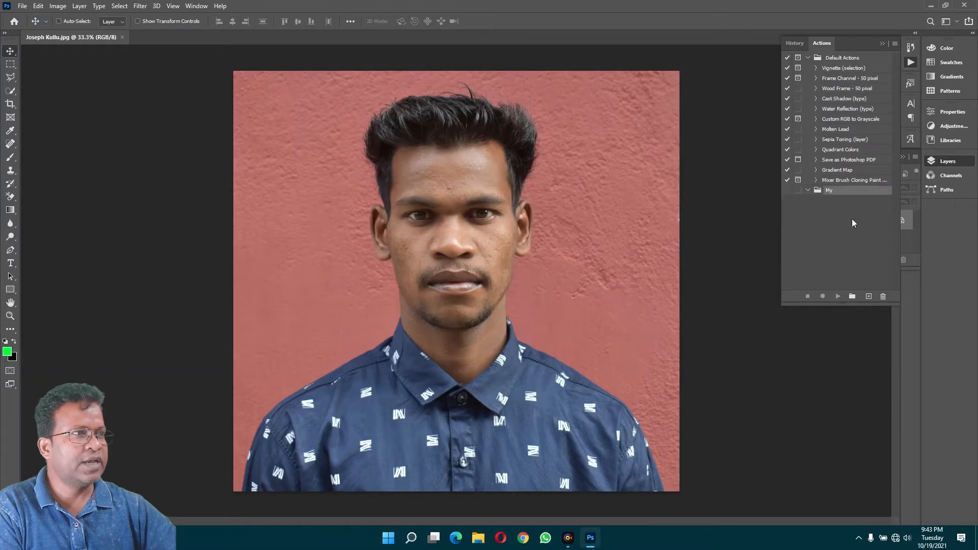
click(883, 296)
click(441, 198)
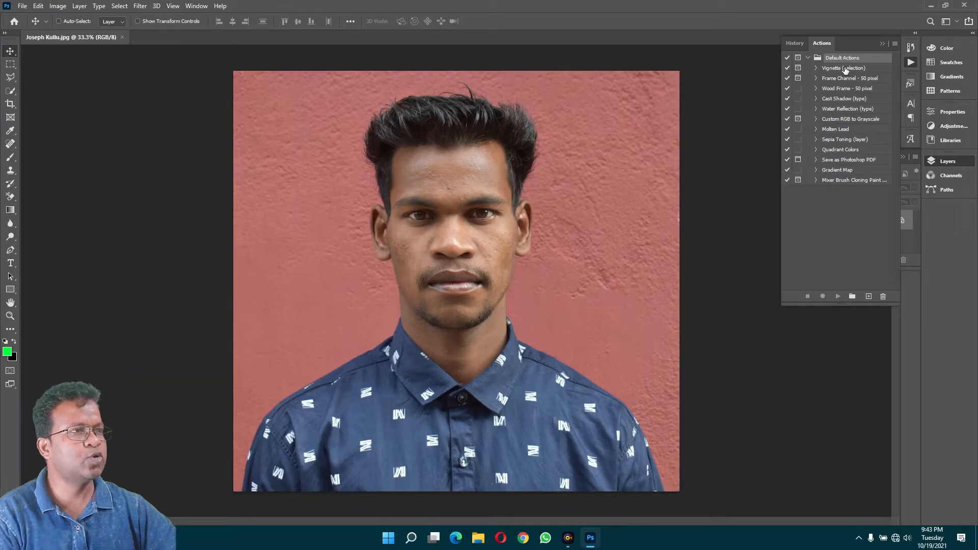
Collapse the Default Actions set and create a new action set named My Action.
click(808, 57)
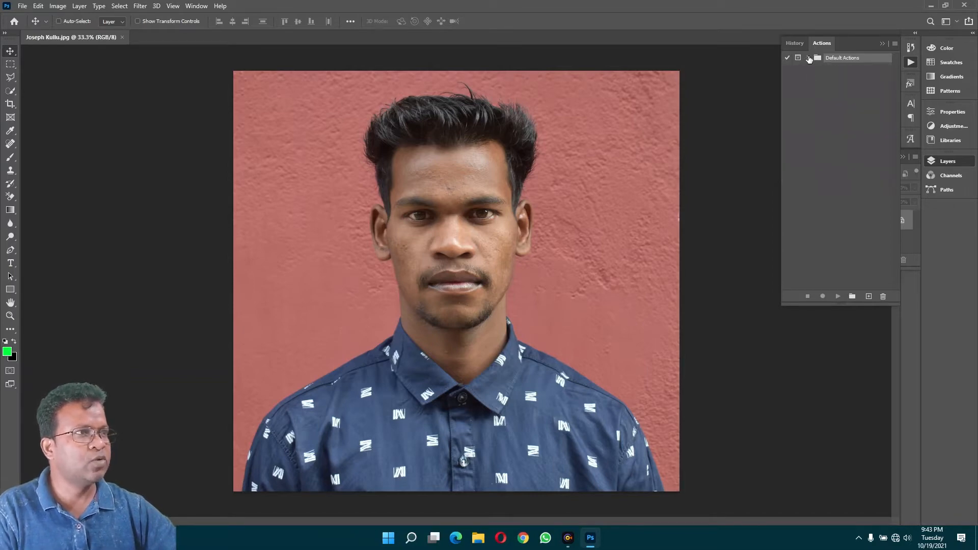
click(853, 296)
text(M)
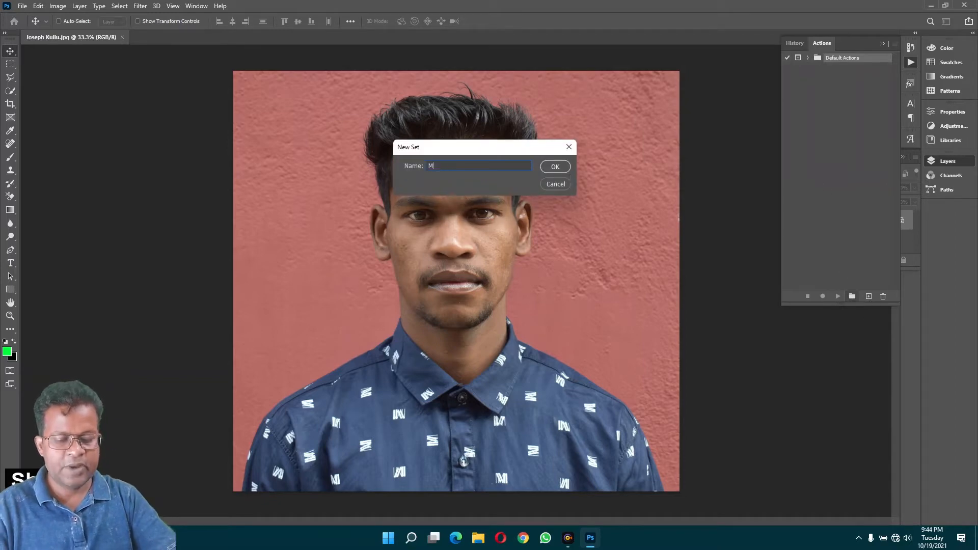
text(y Action)
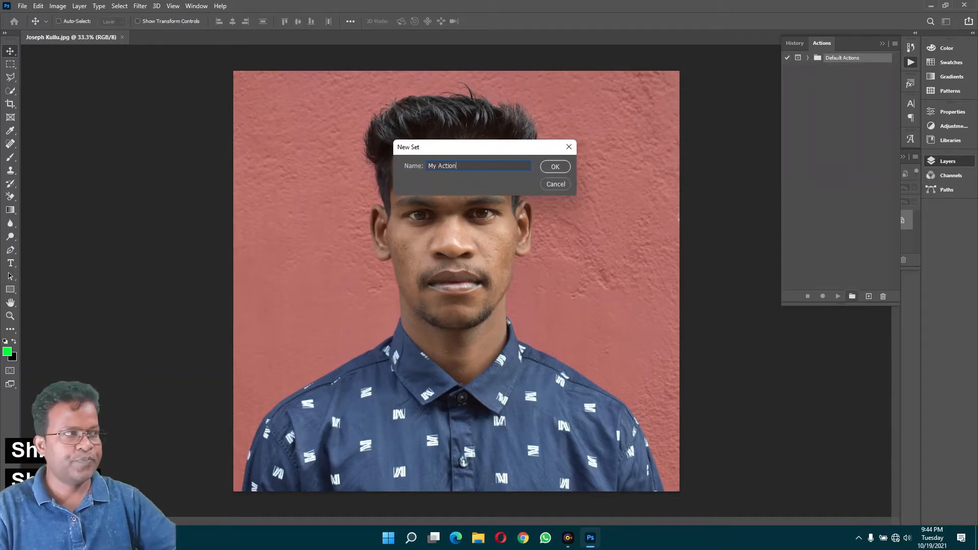
click(550, 167)
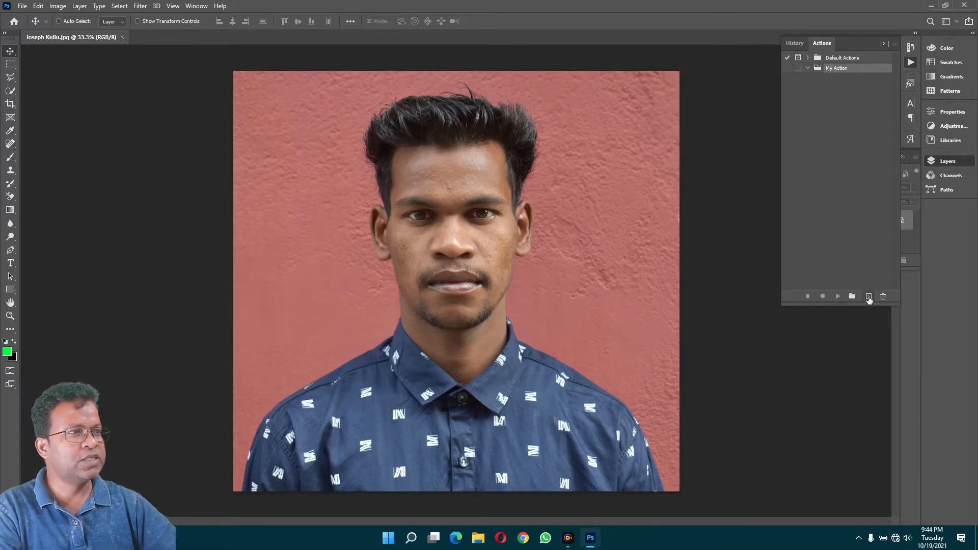
Start recording a new action named PP Background Change in the My Action set, with F2 as its function key.
click(868, 297)
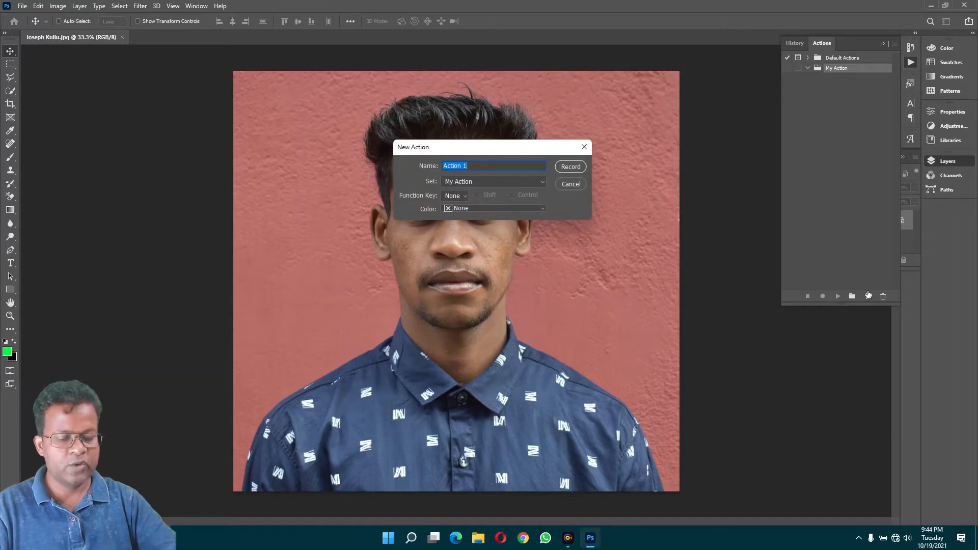
text(PP B)
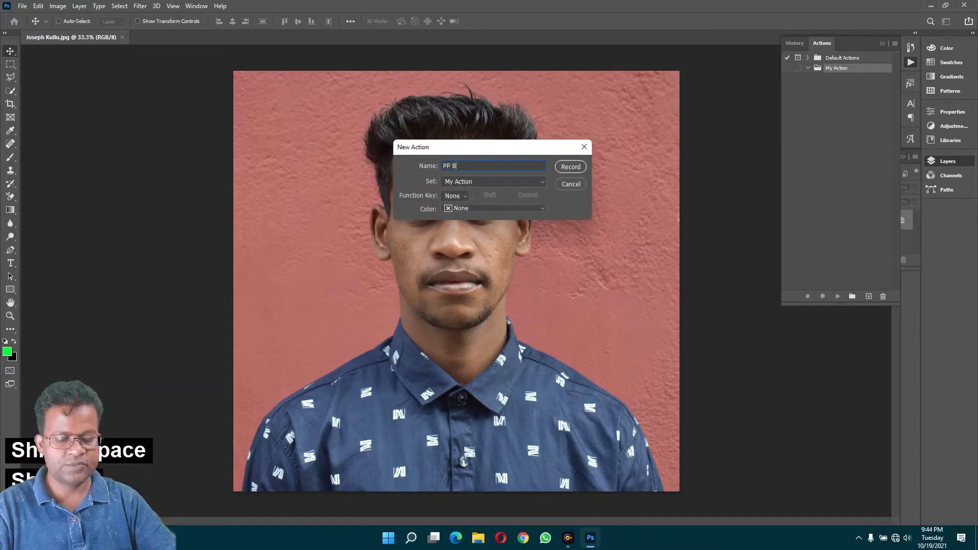
text(ackground Change)
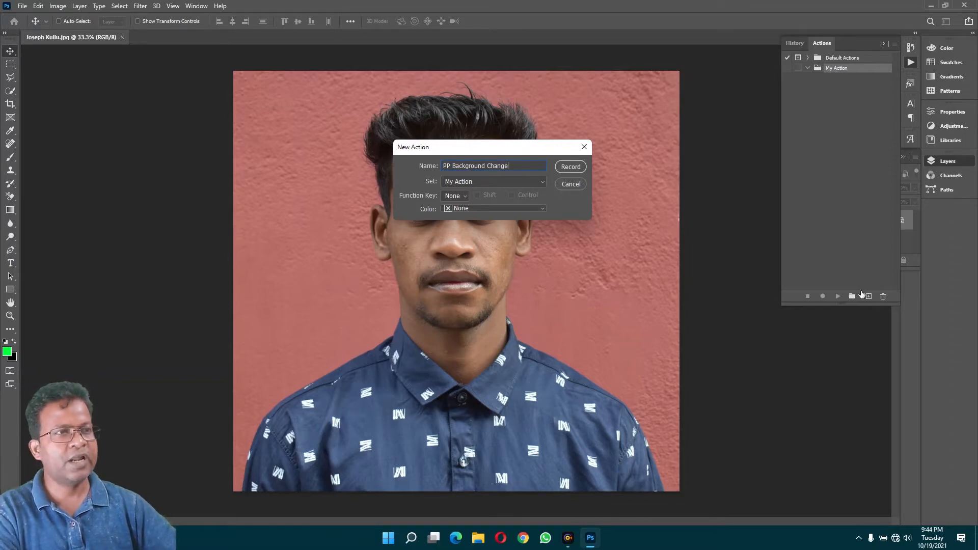
click(461, 197)
click(459, 224)
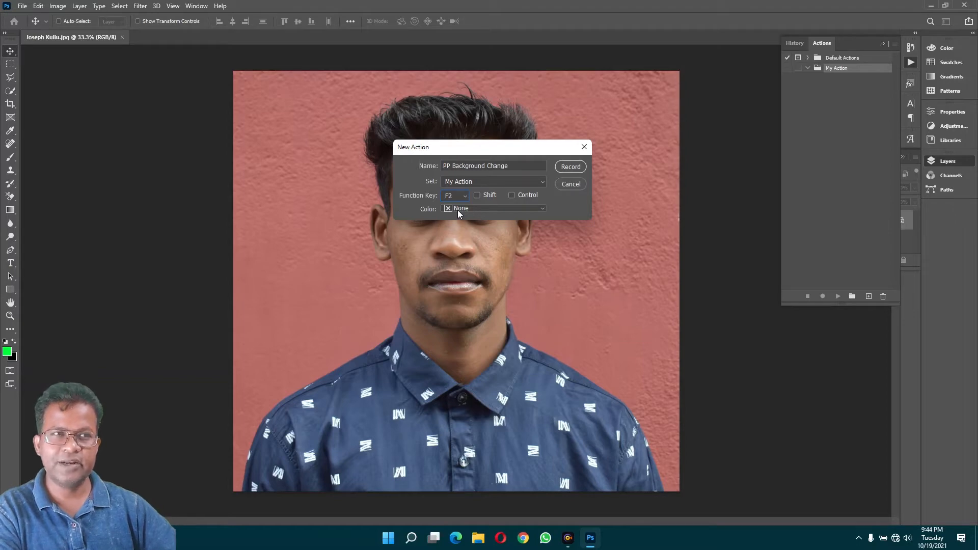
click(570, 167)
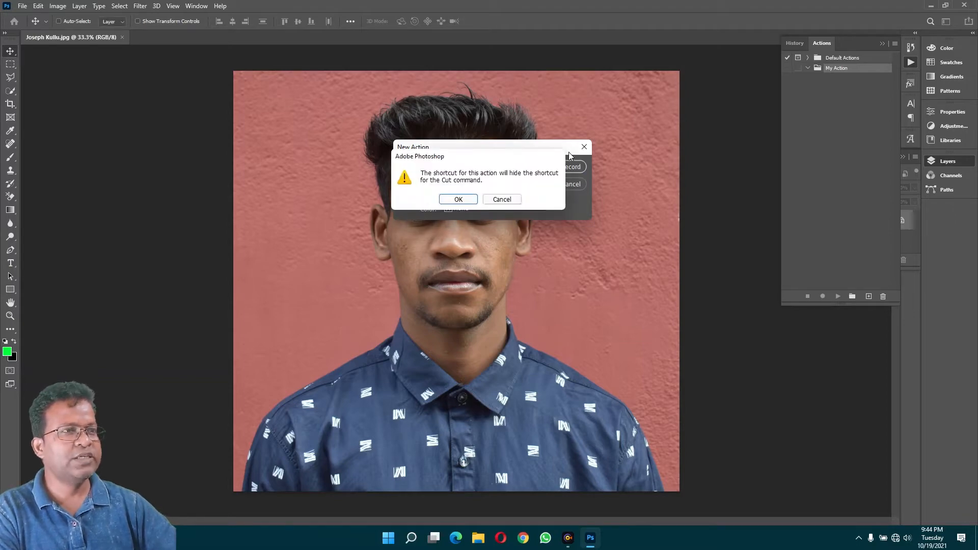
click(454, 201)
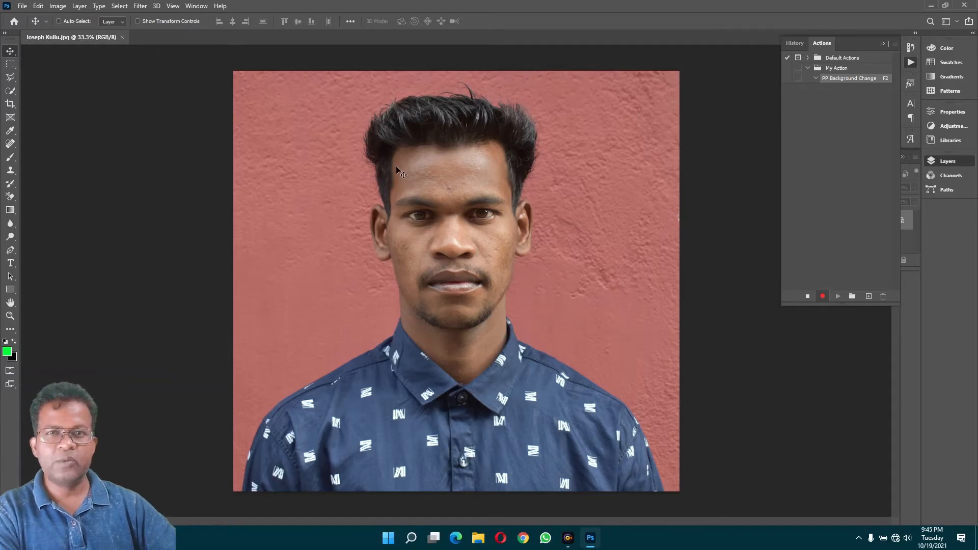
Select the portrait's subject automatically and add a layer mask that hides the red wall.
click(118, 7)
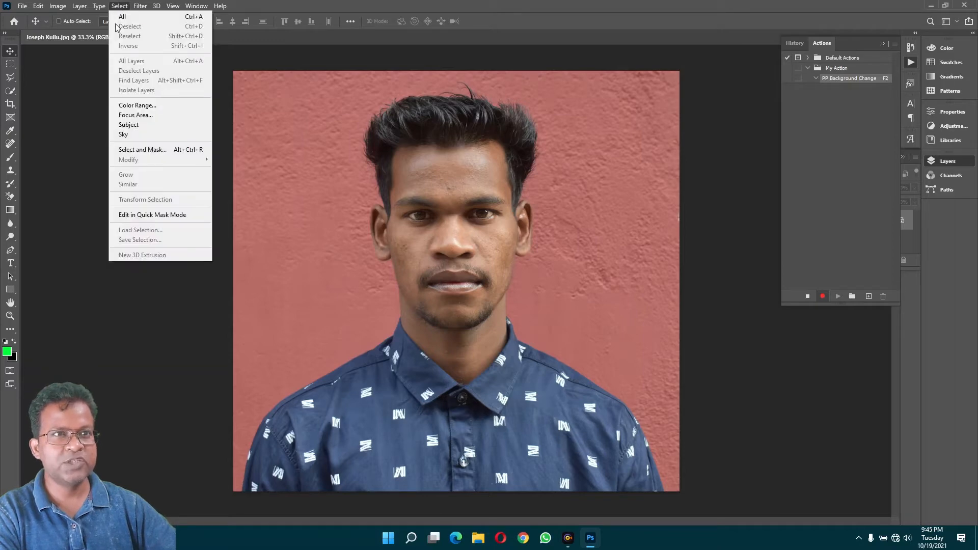
click(125, 127)
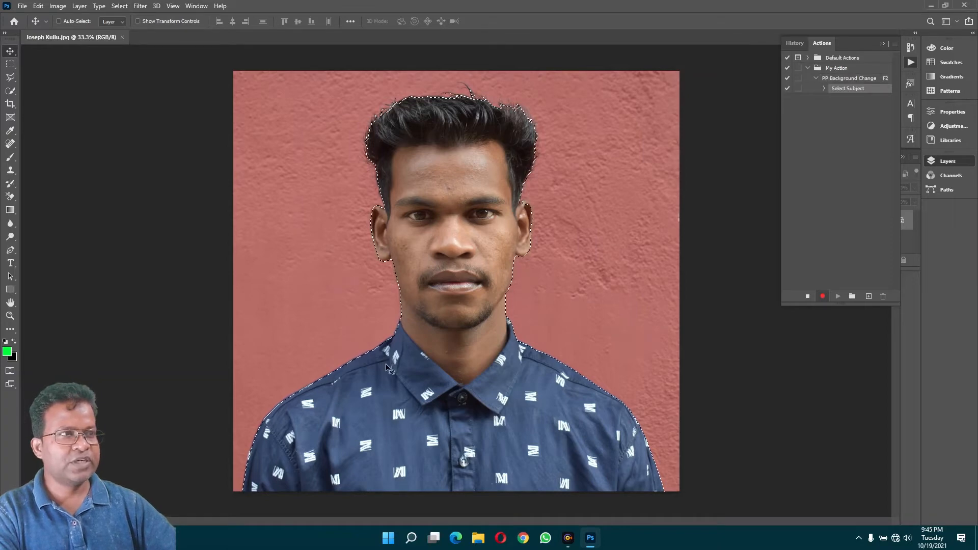
click(972, 33)
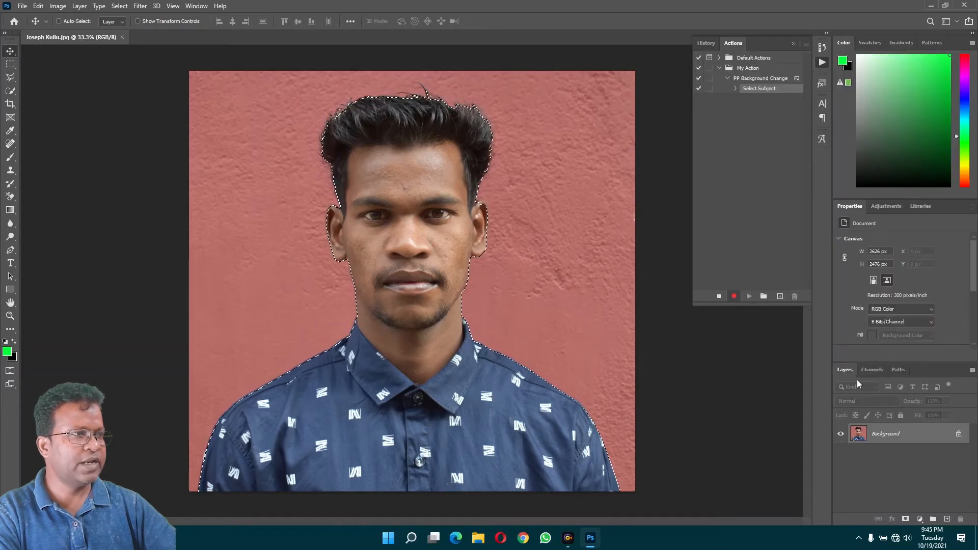
click(905, 518)
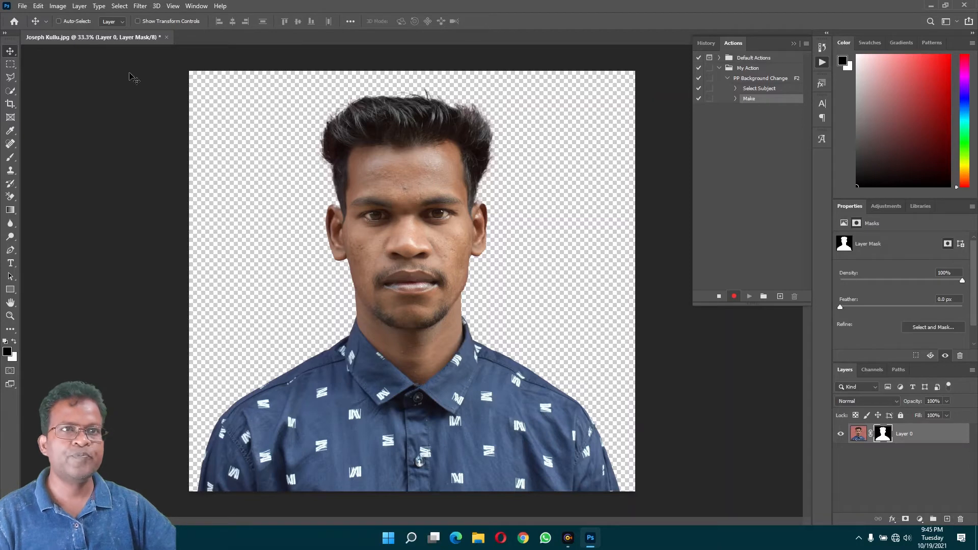
Add a gradient fill layer above the masked portrait, keeping the default name, no colour label, Normal mode and 100% opacity.
click(80, 7)
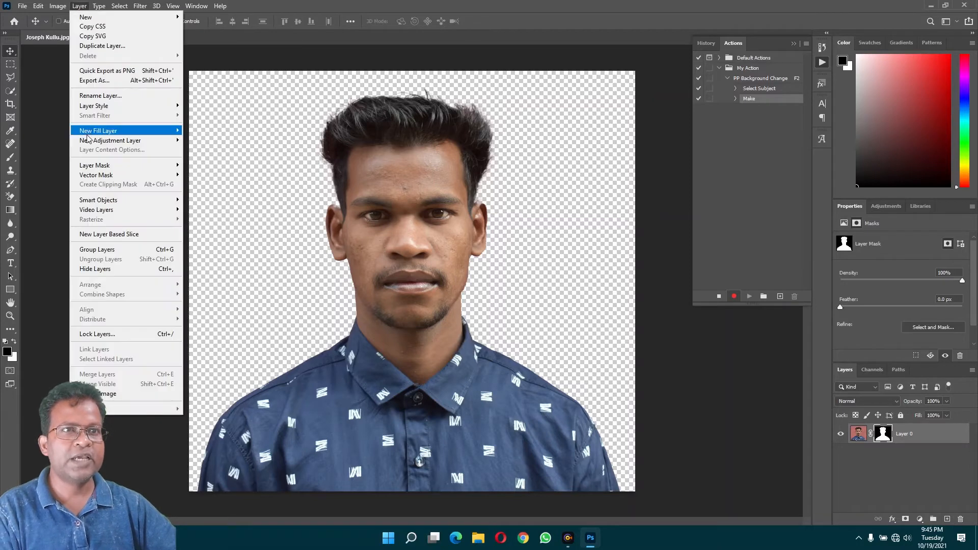
mouse_move(91, 141)
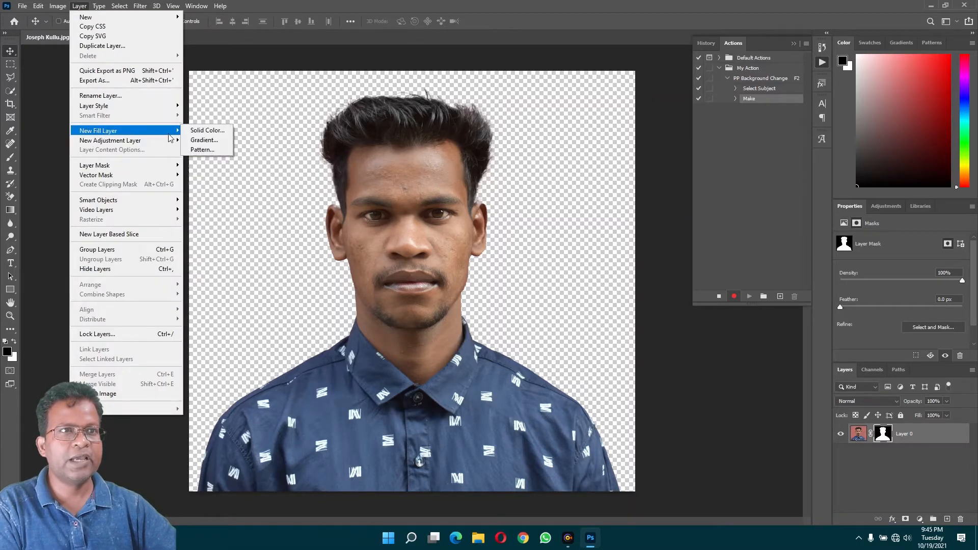
click(227, 141)
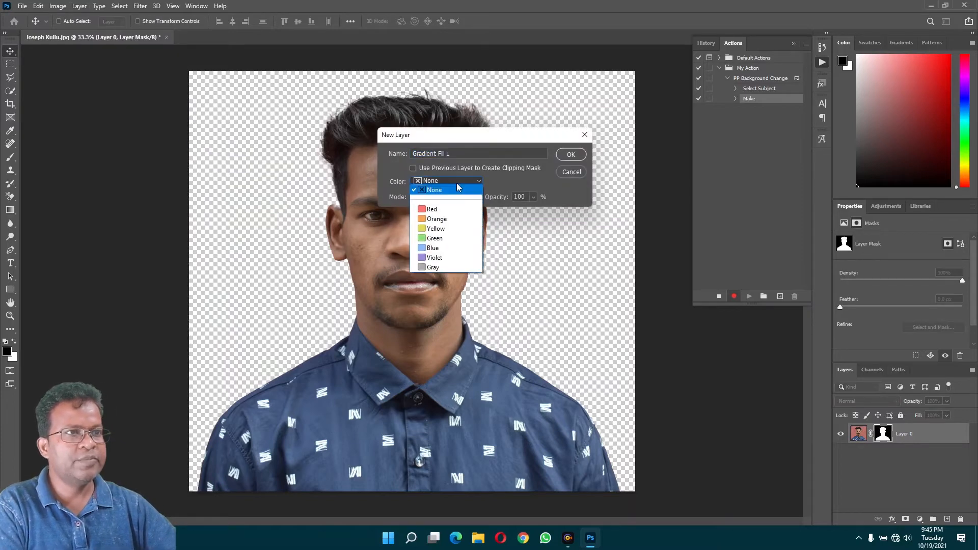
click(463, 185)
click(448, 201)
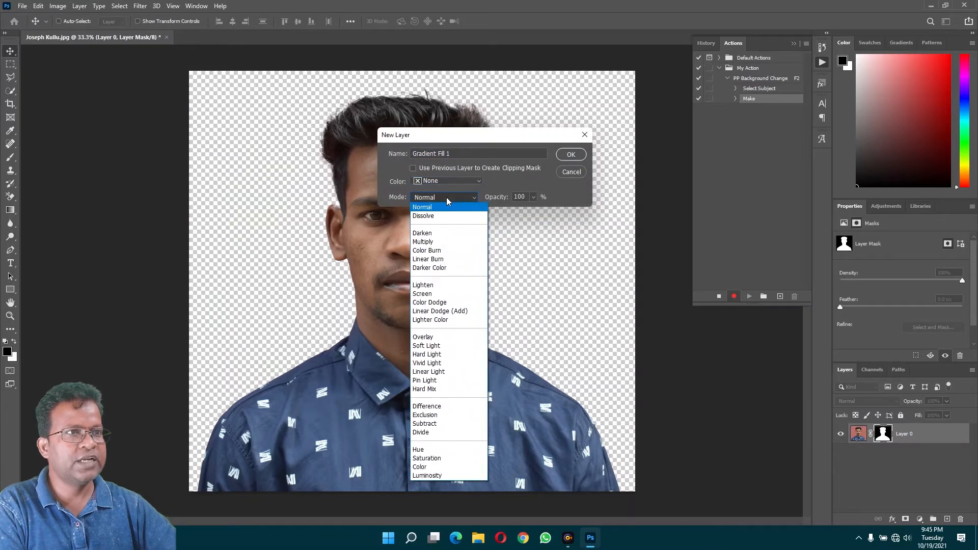
click(448, 201)
click(582, 156)
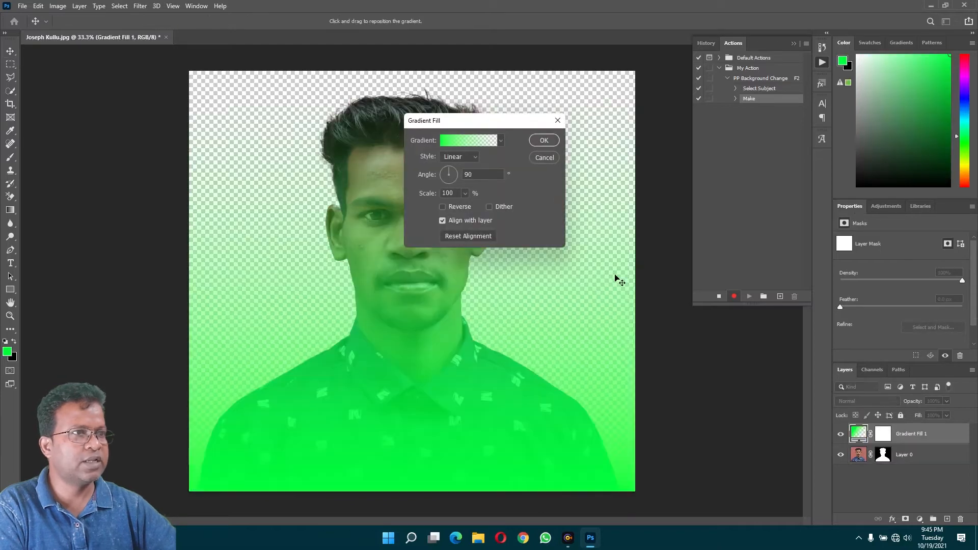
Choose the blue-to-purple preset, fourth in the Purples gradient group, for the gradient fill and confirm it.
click(502, 140)
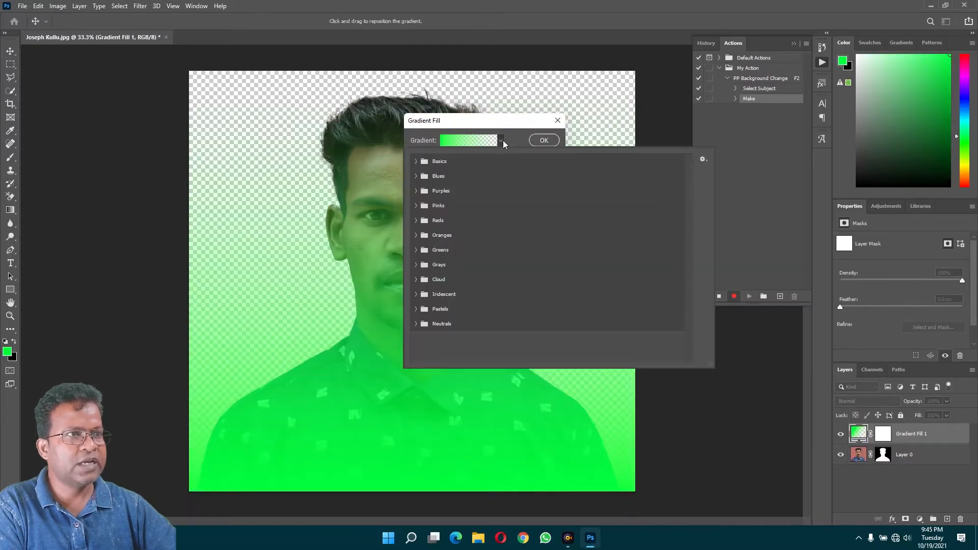
click(417, 192)
click(444, 207)
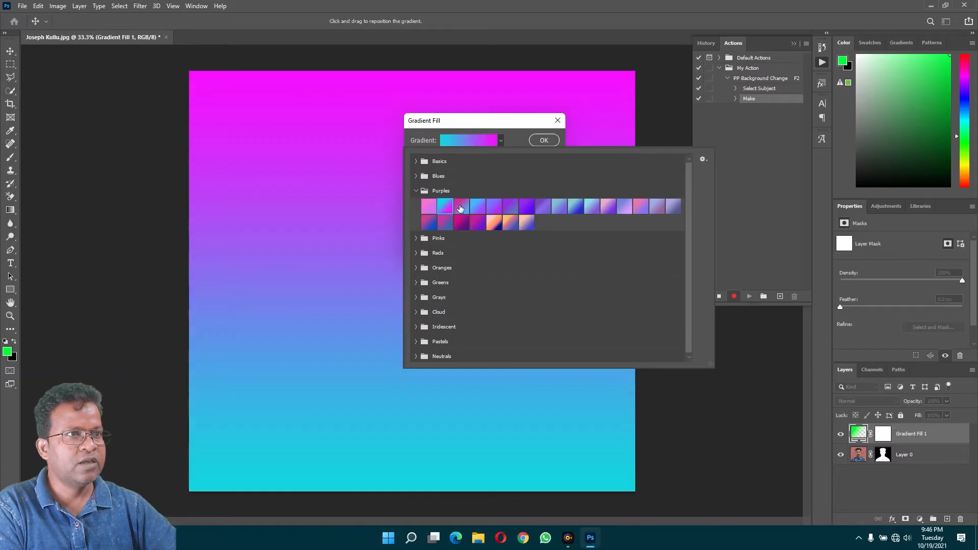
click(463, 208)
click(477, 208)
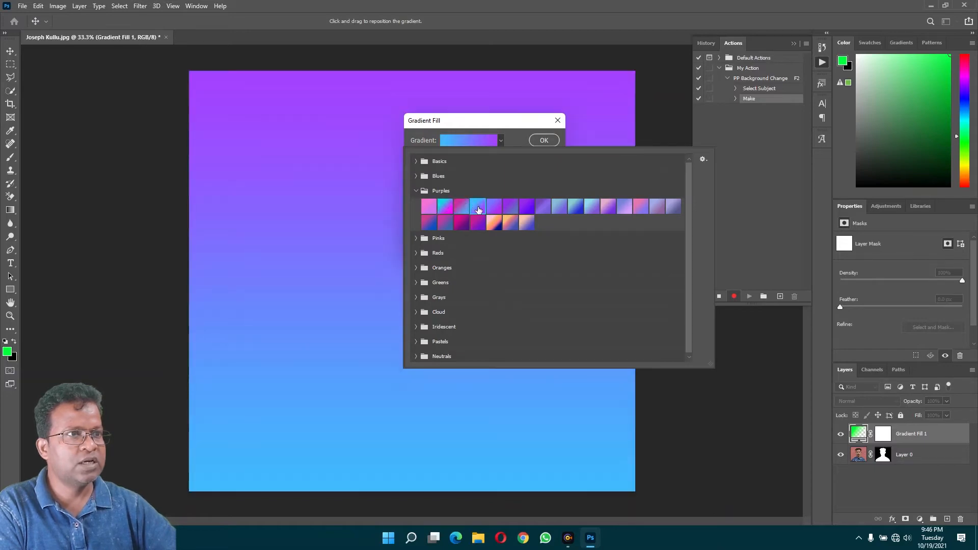
click(594, 209)
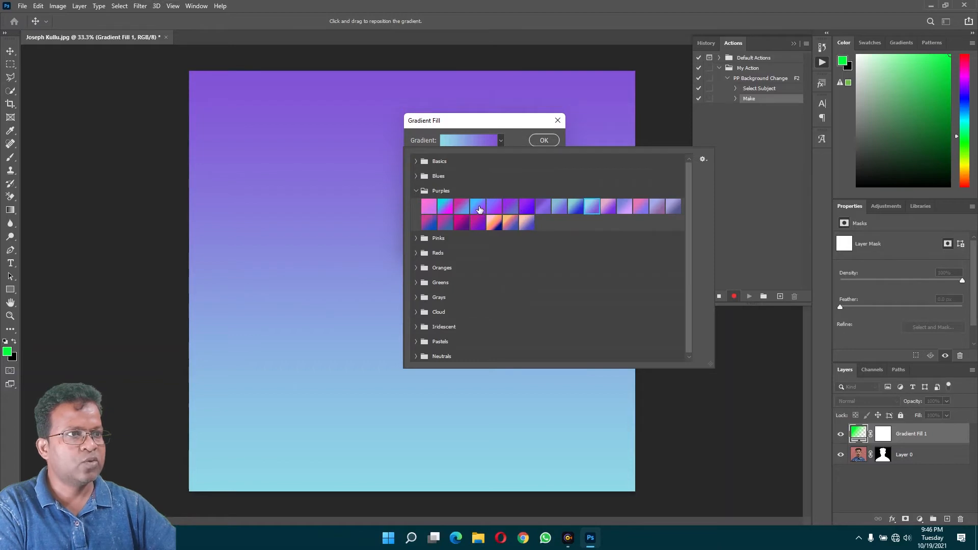
click(478, 209)
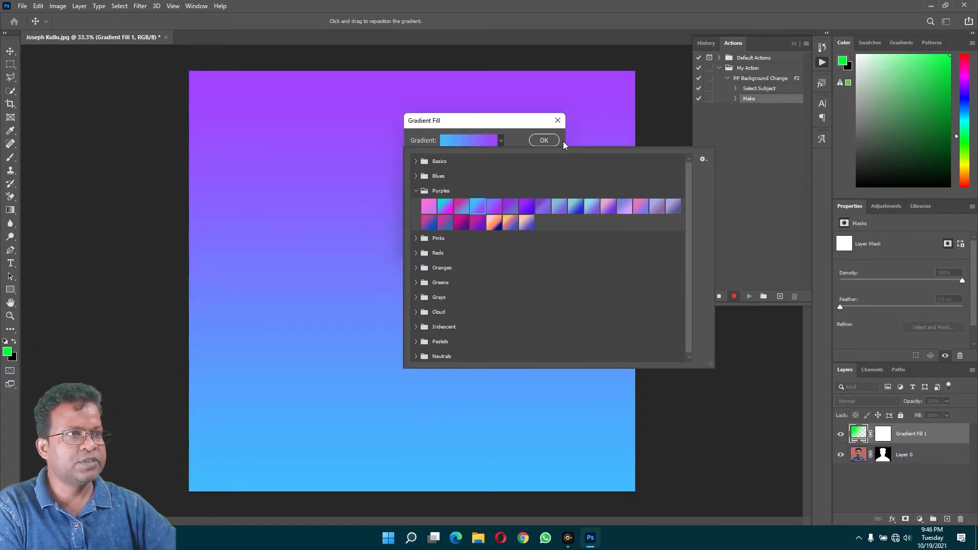
click(520, 125)
click(544, 141)
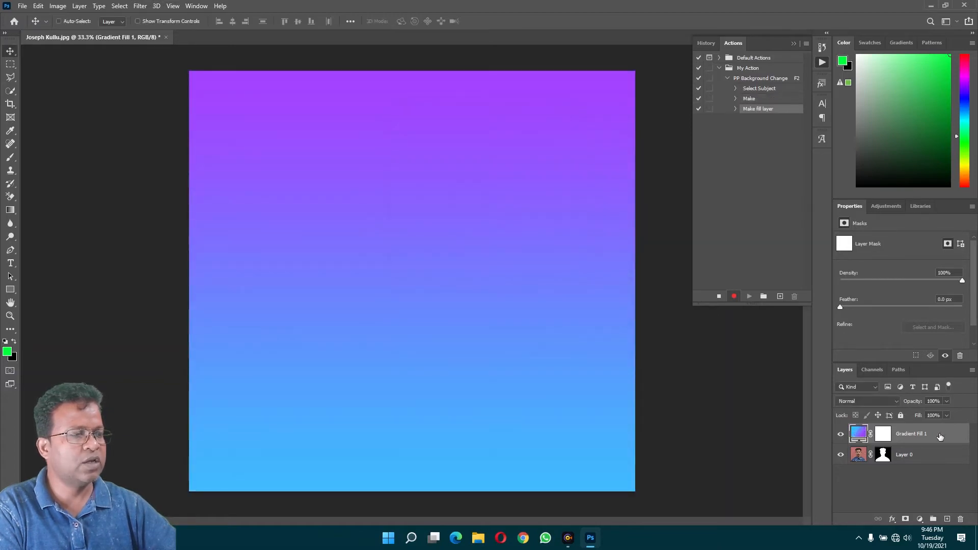
Send the gradient fill layer backward beneath the masked portrait and stop recording the action.
click(79, 6)
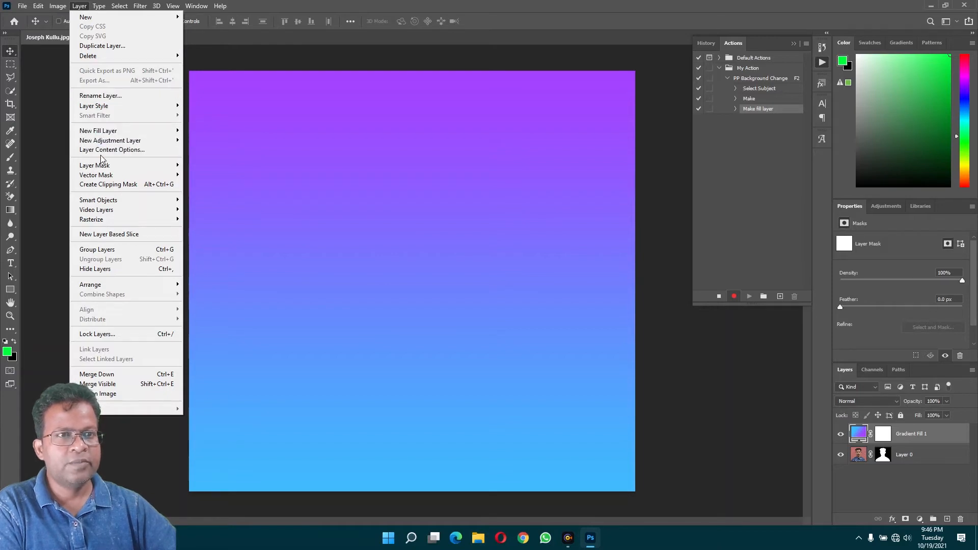
mouse_move(155, 286)
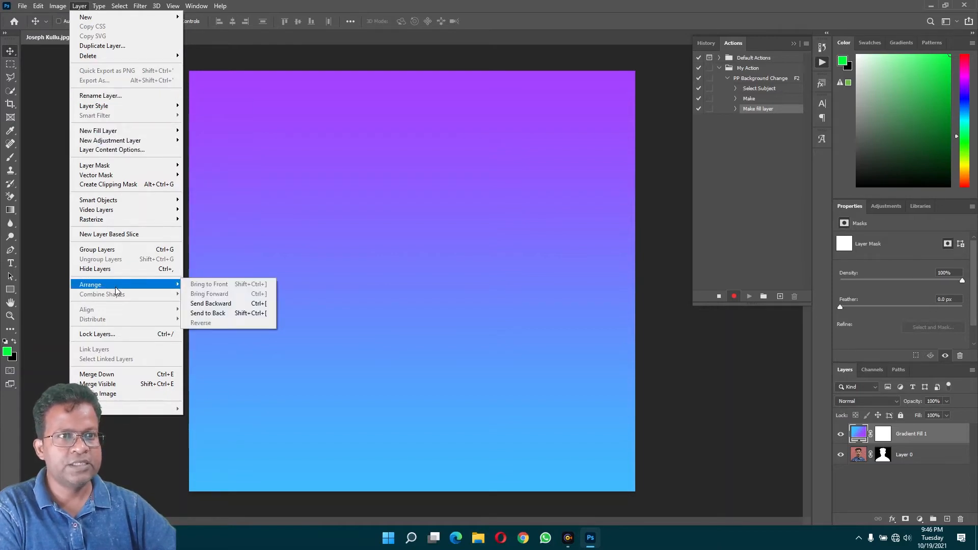
click(244, 306)
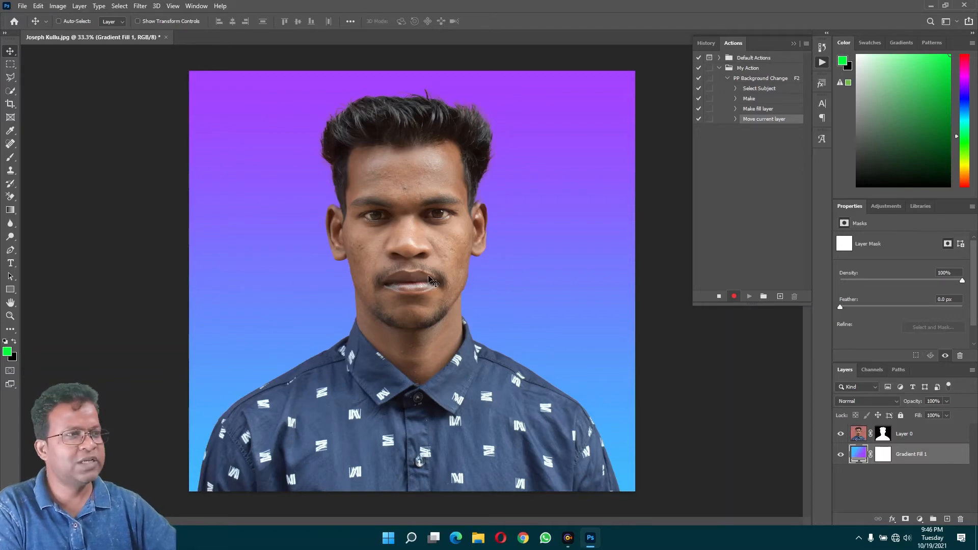
click(718, 296)
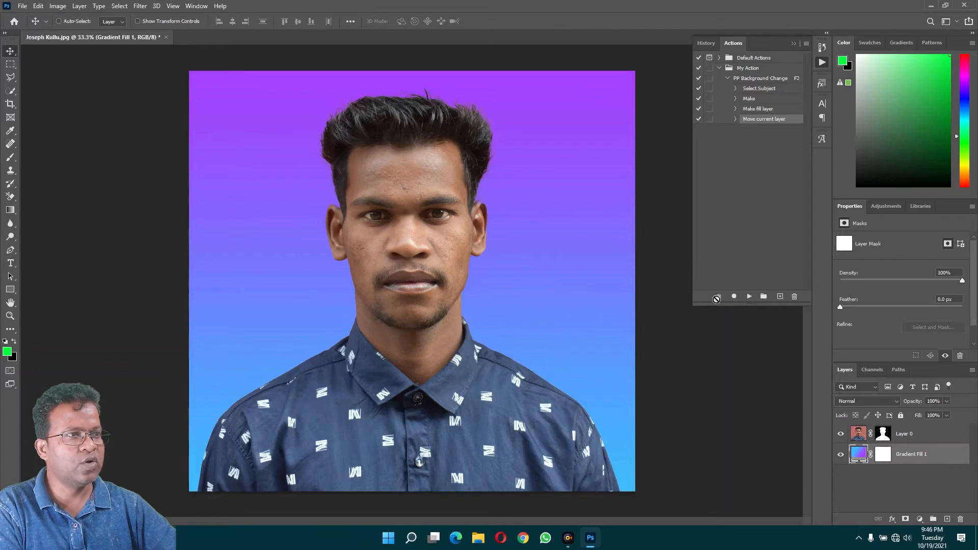
Collapse the Actions panel and close the portrait document without saving its changes.
click(793, 43)
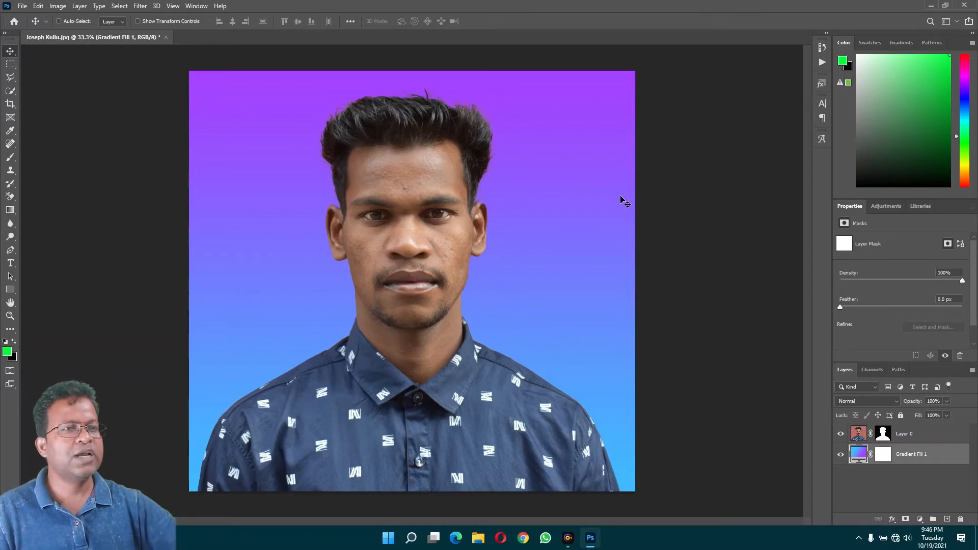
click(168, 39)
click(497, 200)
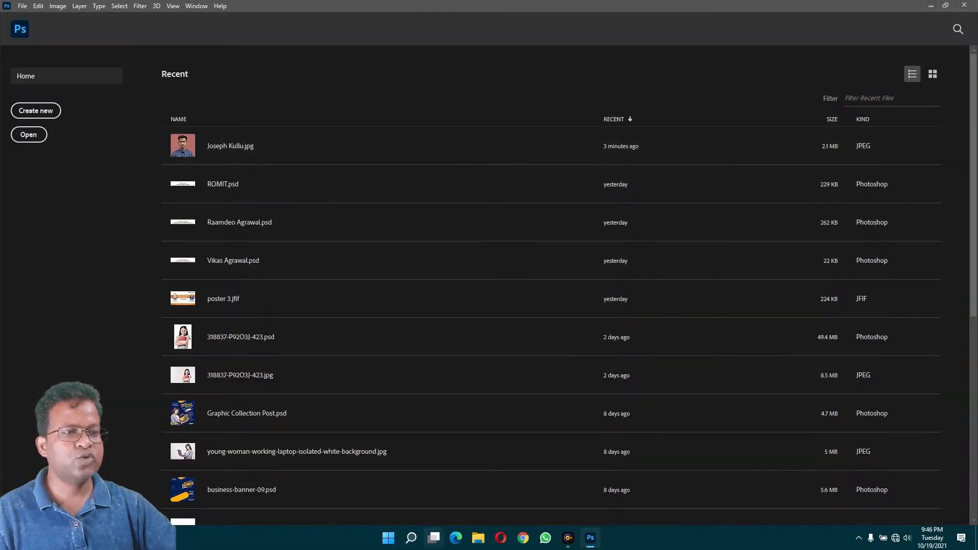
Switch to the desktop and examine the portraits in the passport photo folder, closing its window when done.
click(591, 538)
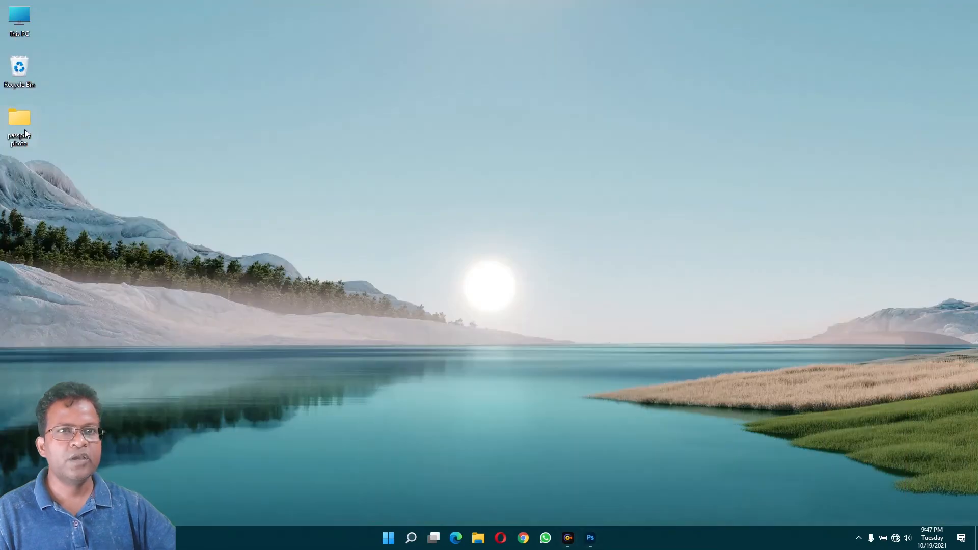
double_click(18, 116)
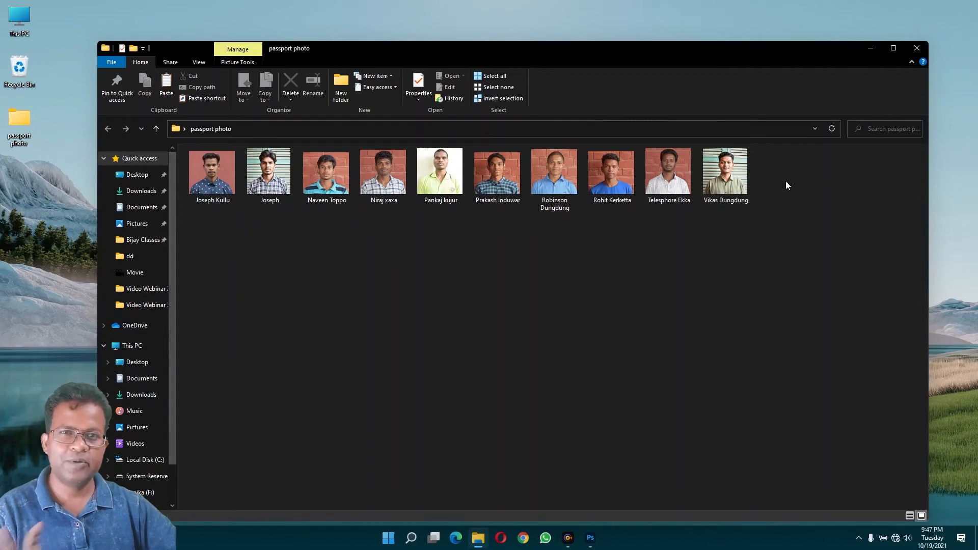
click(917, 48)
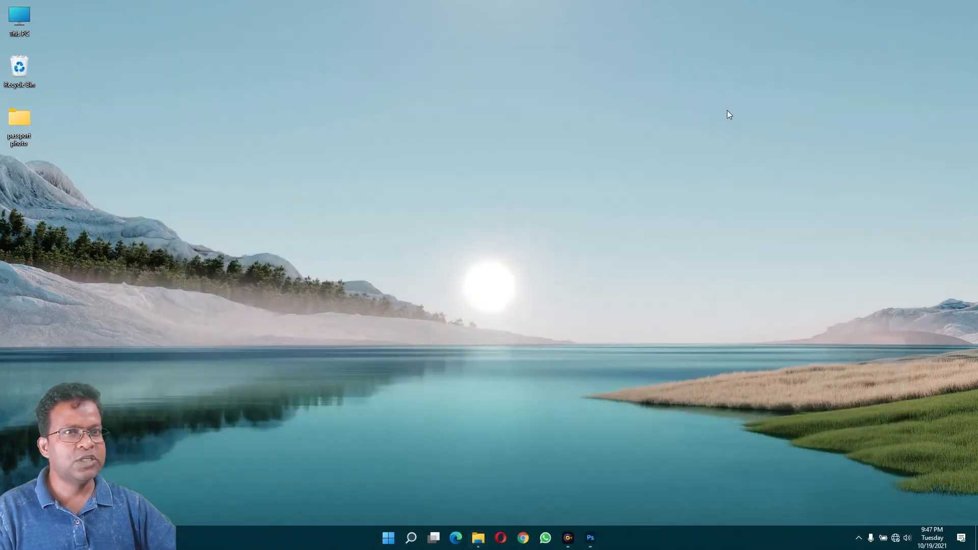
Create a new folder named Output on the desktop.
right_click(114, 157)
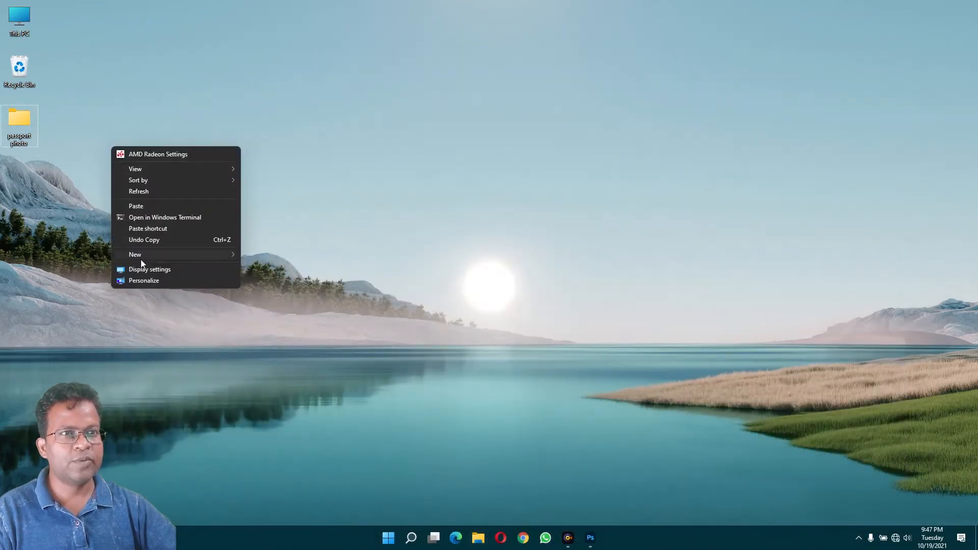
mouse_move(140, 259)
click(265, 258)
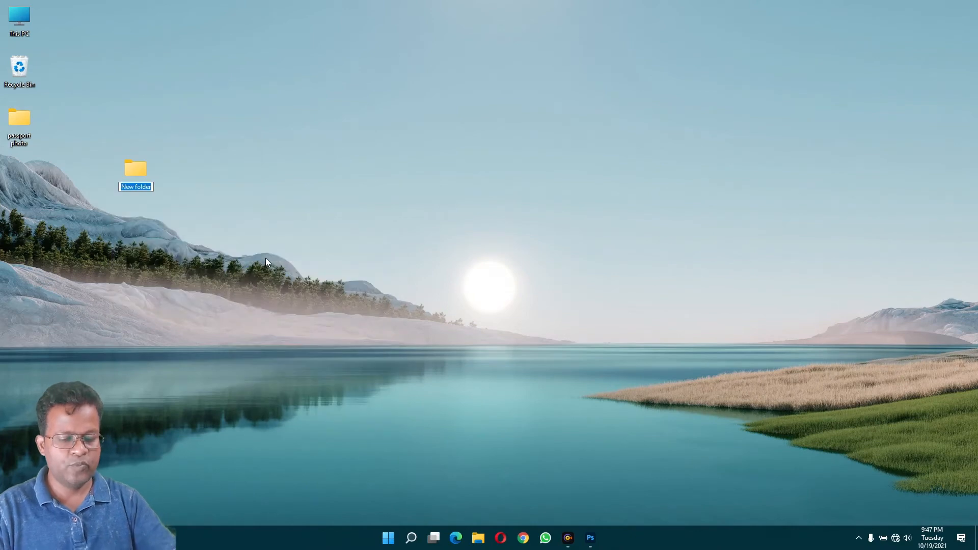
text(Photo)
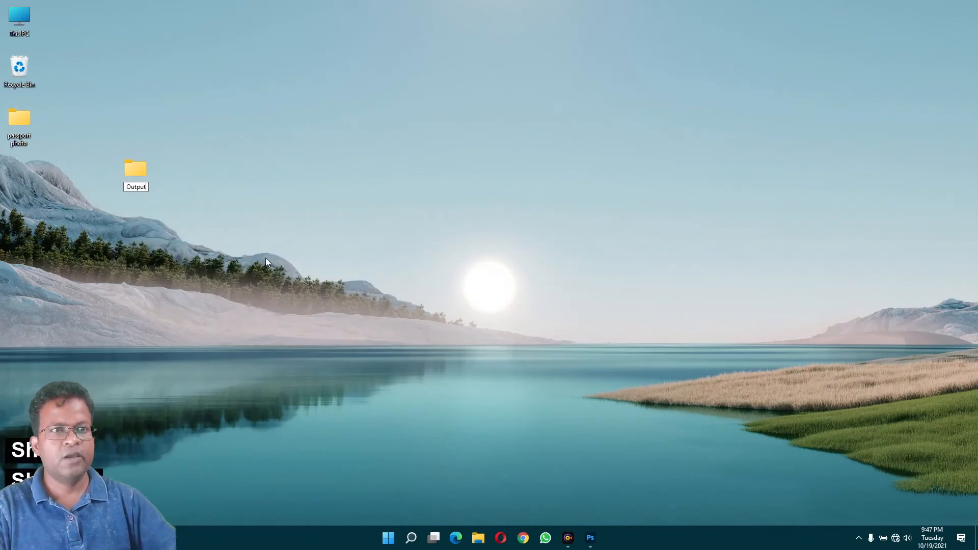
key(Return)
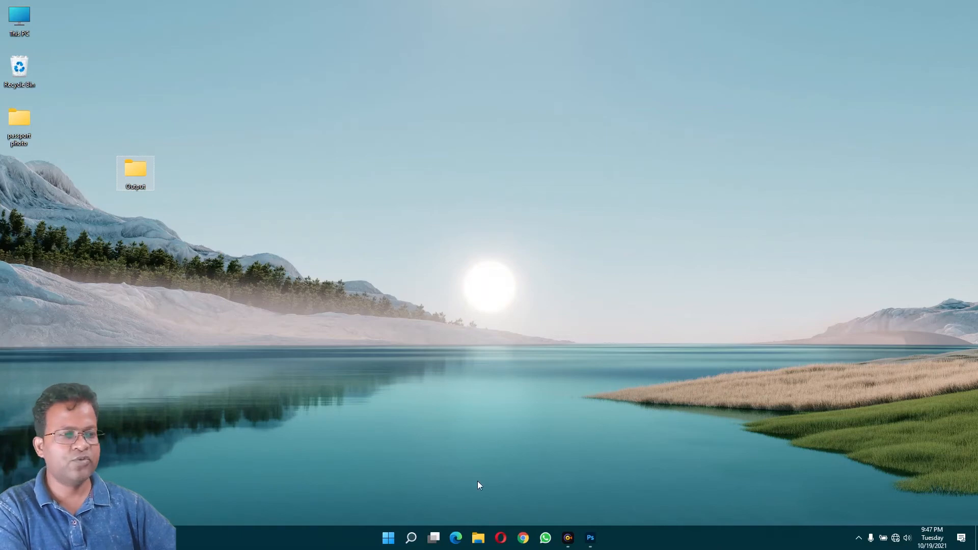
Switch back to Photoshop and set up a Batch run with the My Action set and the PP Background Change action.
click(591, 540)
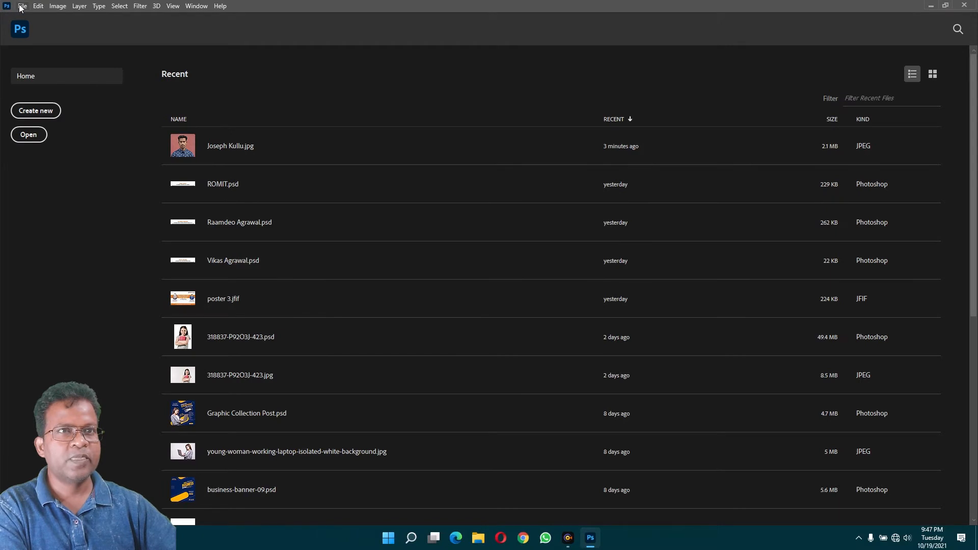
click(22, 6)
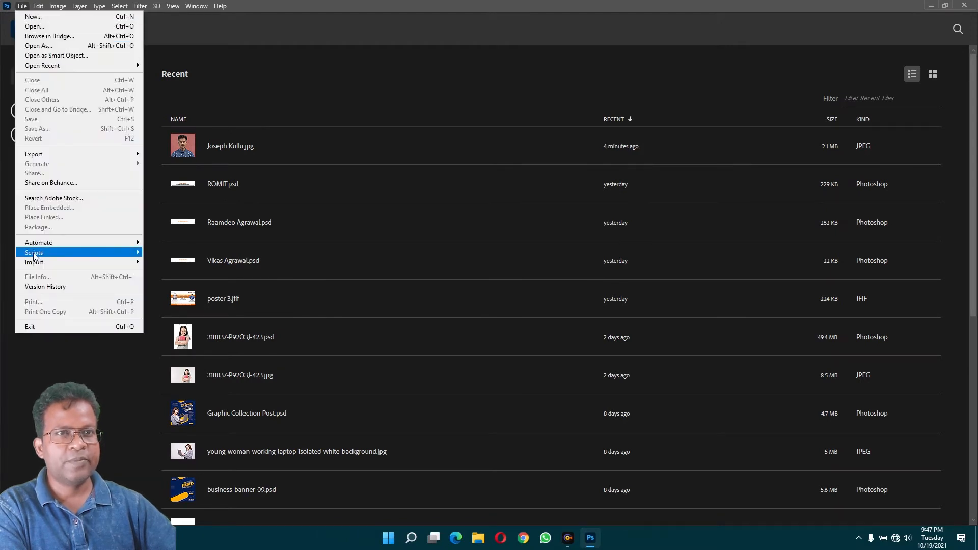
mouse_move(51, 243)
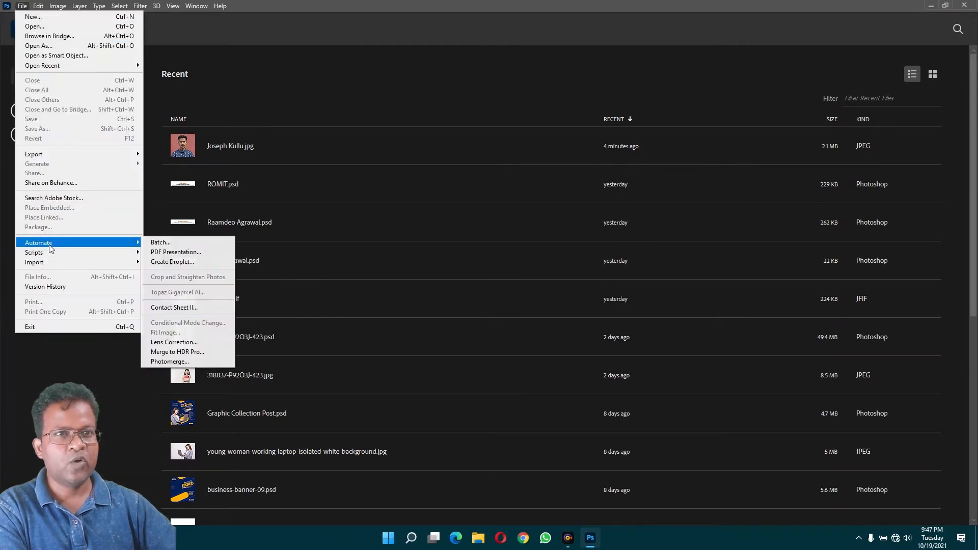
click(159, 243)
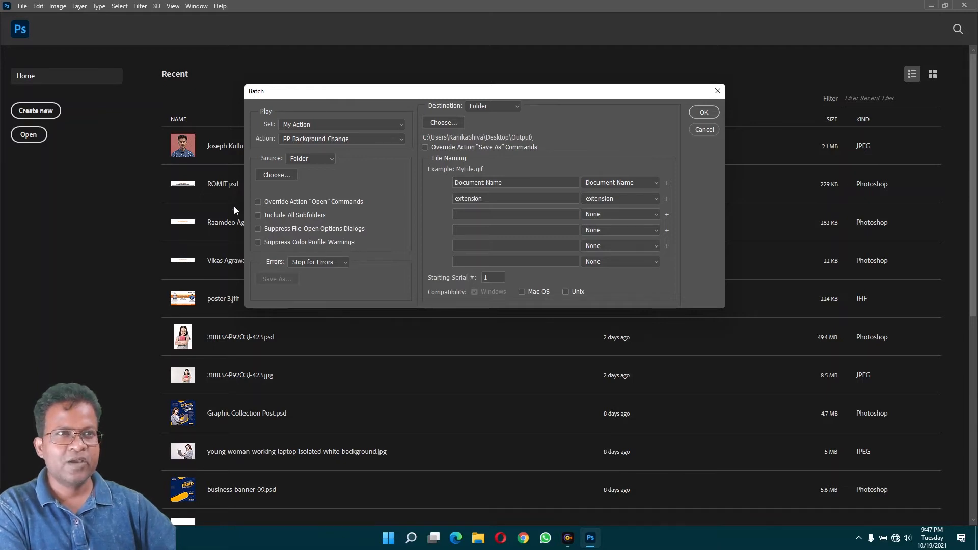
click(313, 125)
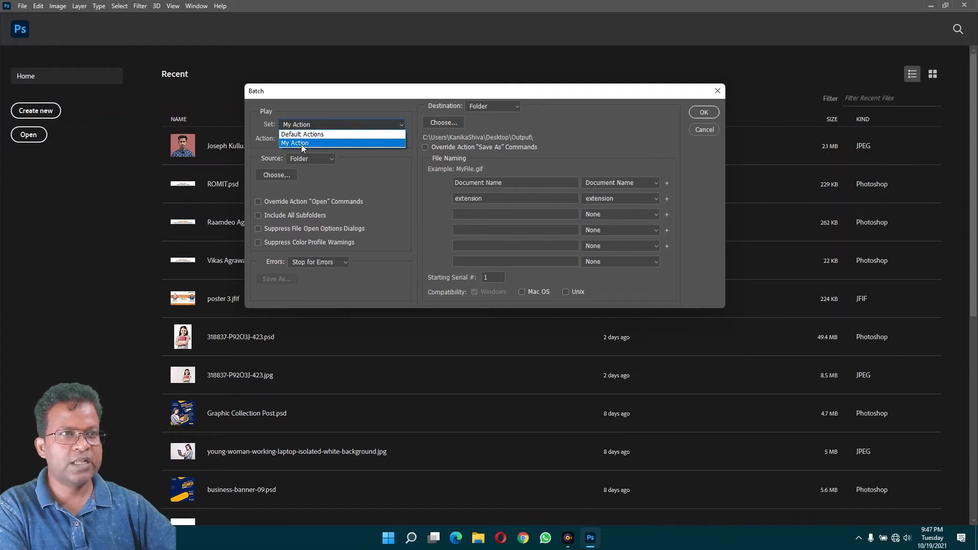
click(302, 143)
click(305, 142)
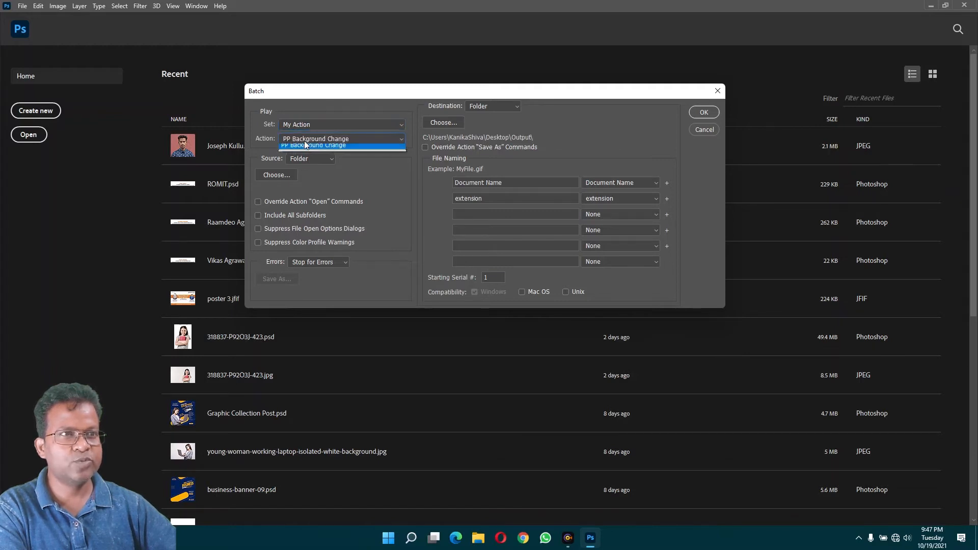
click(331, 149)
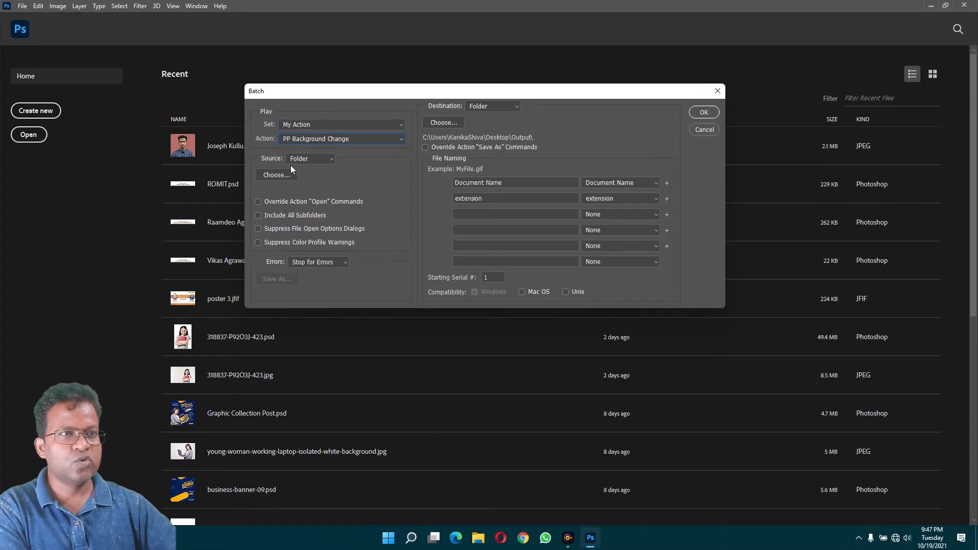
Choose the desktop's passport photo folder as the batch source and its Output folder as the destination.
click(277, 176)
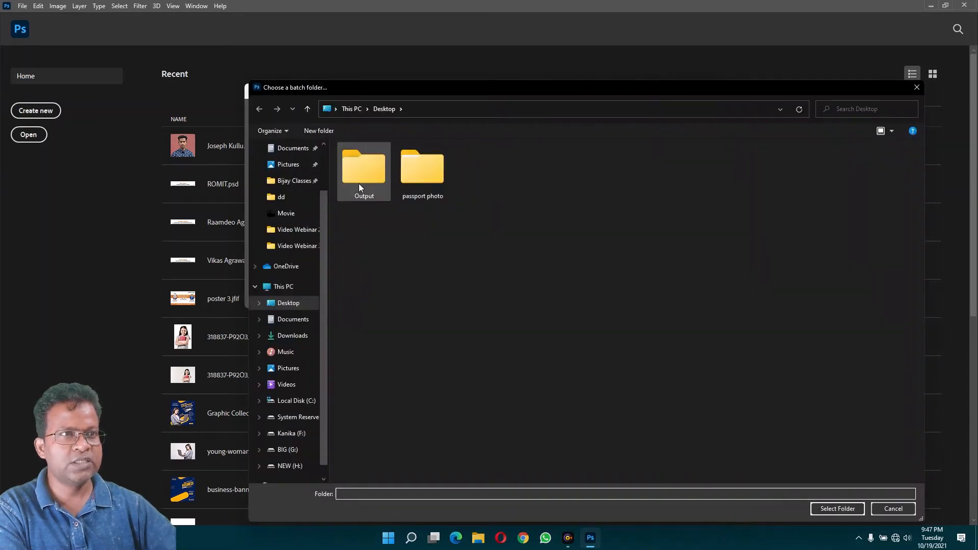
click(423, 176)
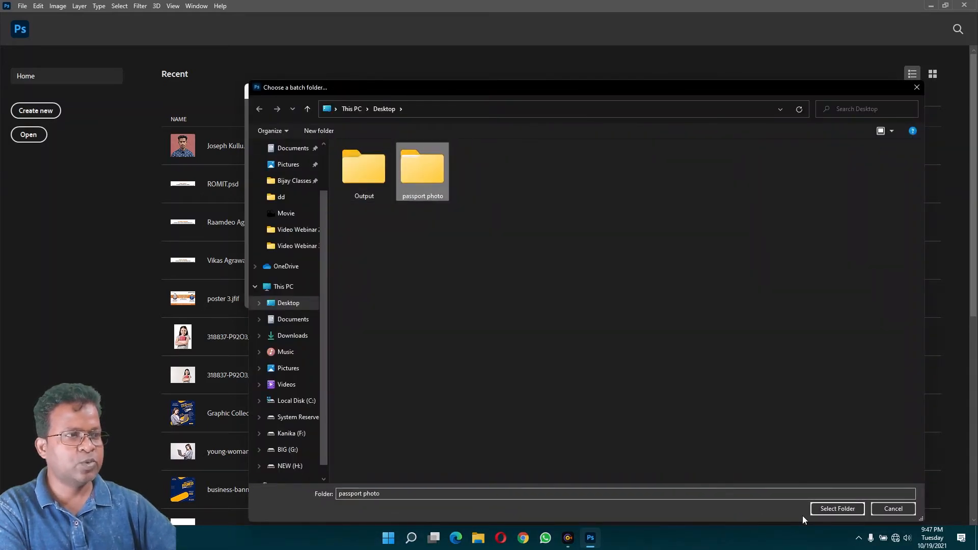
click(836, 508)
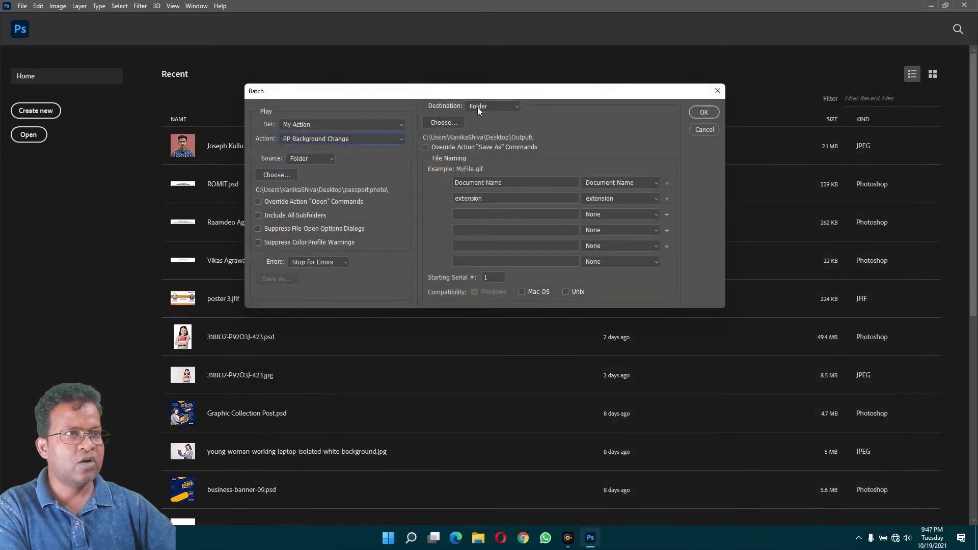
click(445, 123)
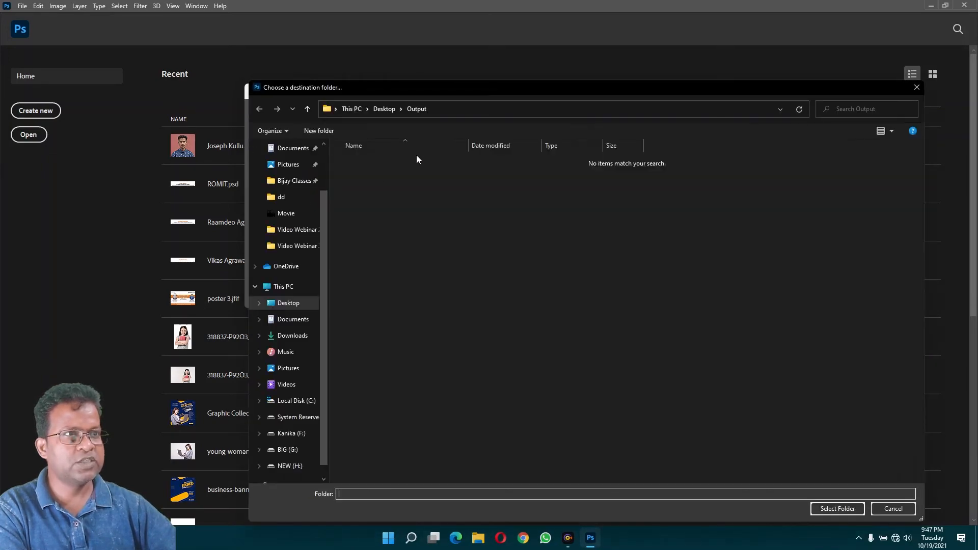
click(290, 305)
click(372, 175)
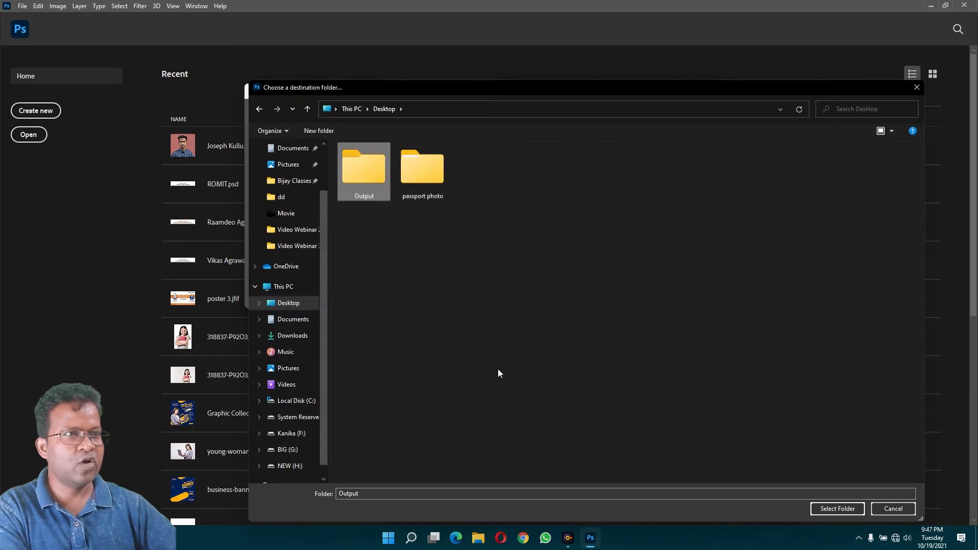
click(826, 509)
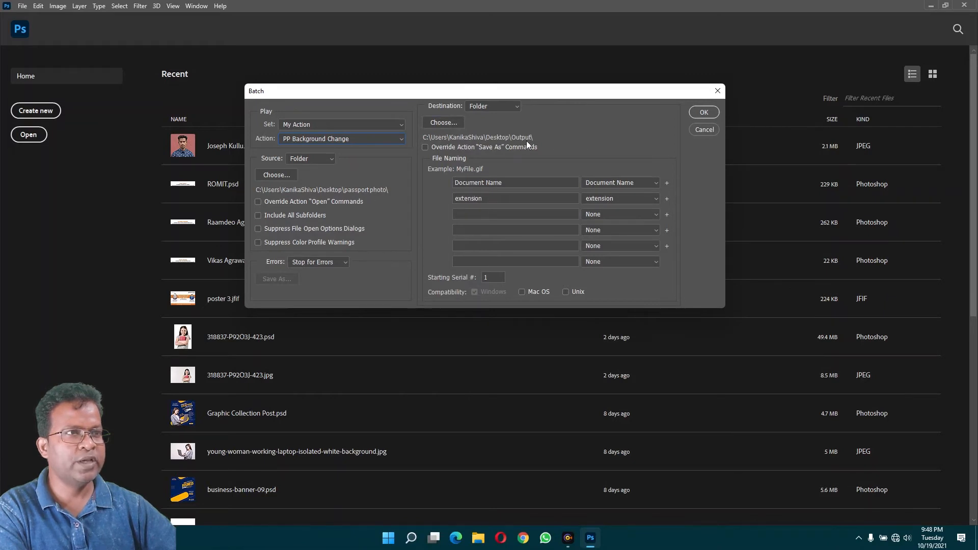
Run the batch and save each processed portrait as a Photoshop PSD in the Output folder.
click(704, 113)
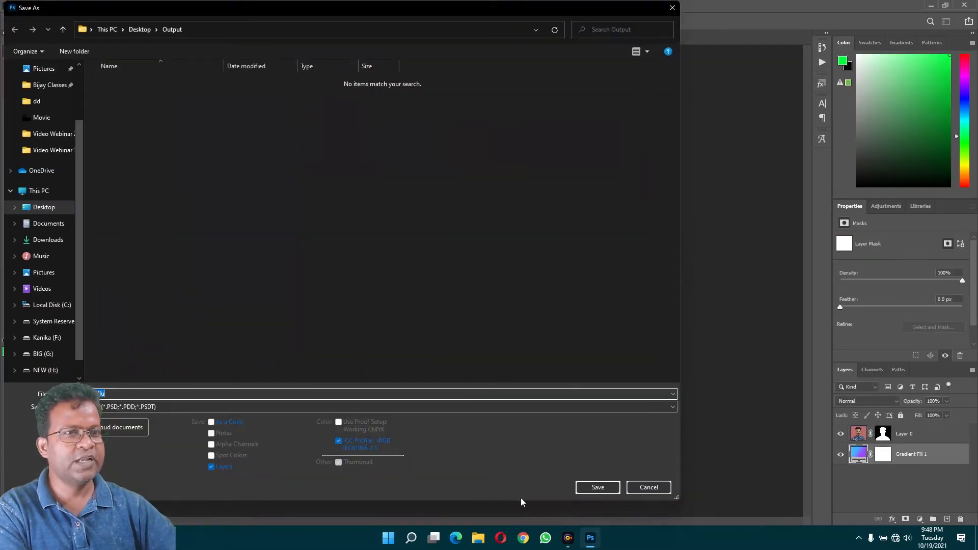
click(599, 487)
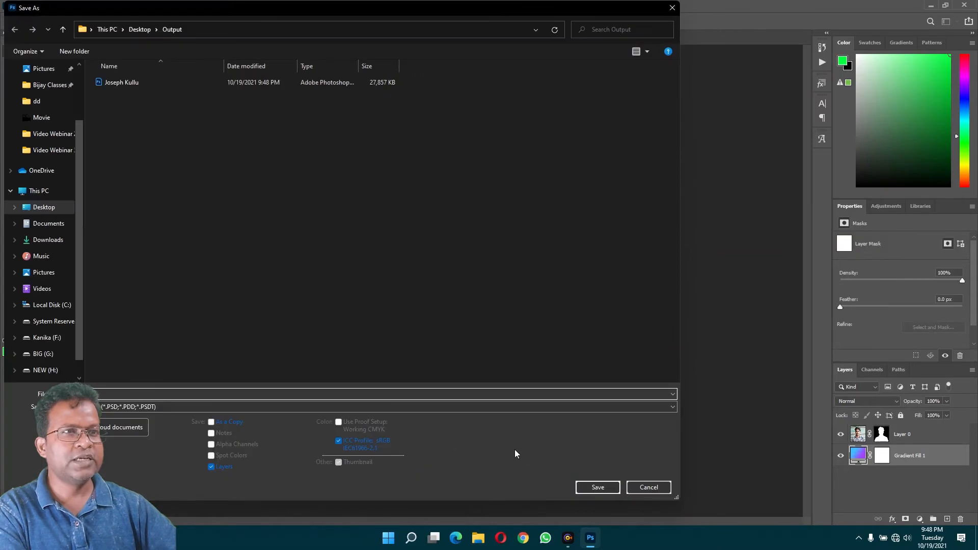
click(603, 488)
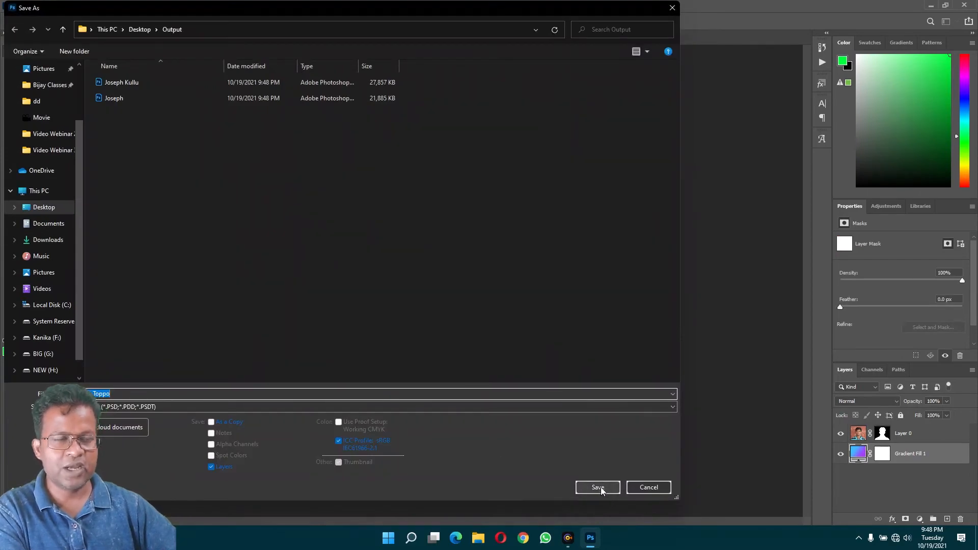
click(601, 487)
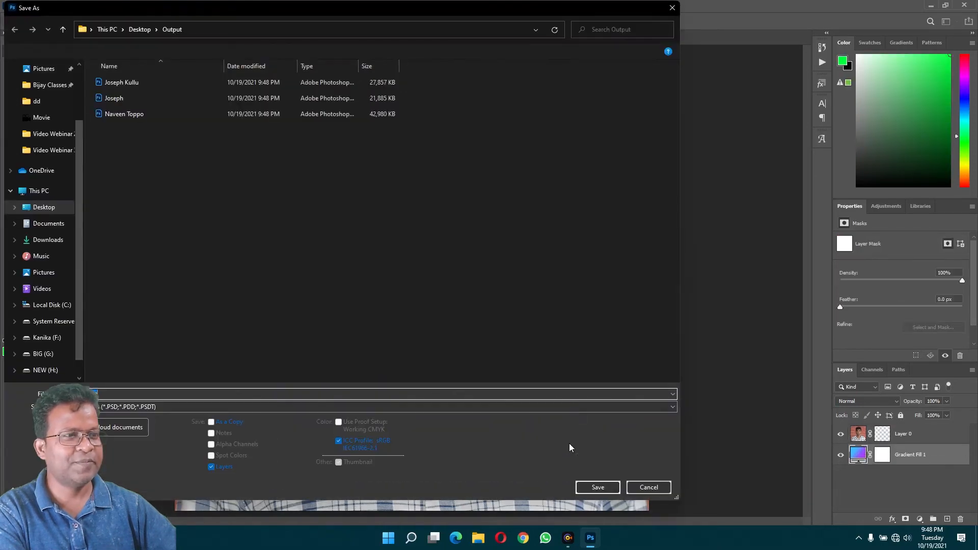
click(594, 487)
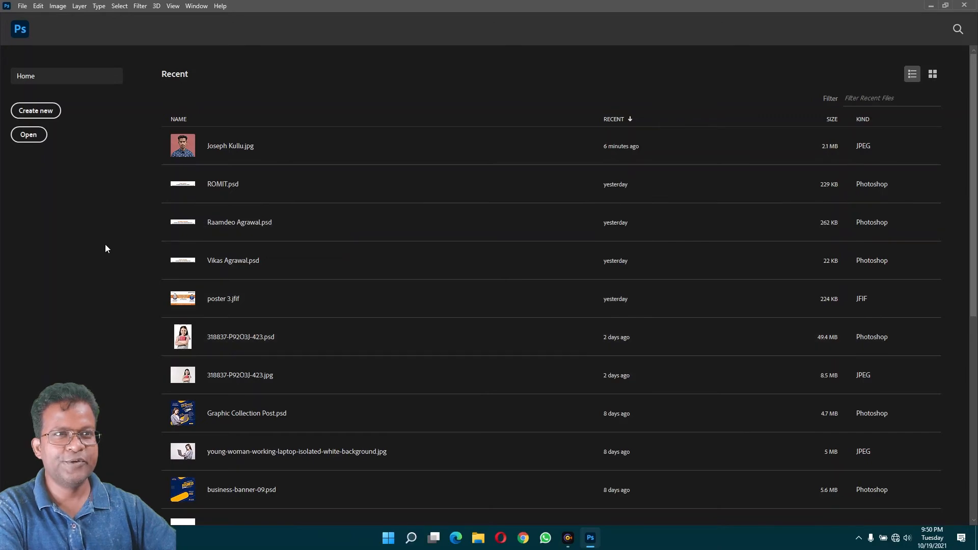
Switch to the desktop, view the processed photos in the Output folder, and open the plain blue T-shirt portrait in Photoshop.
click(931, 5)
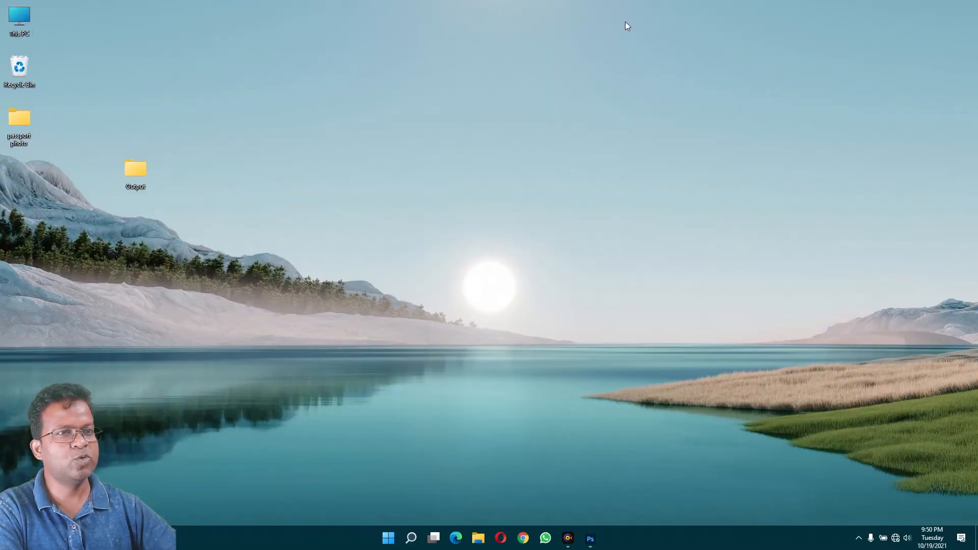
double_click(125, 170)
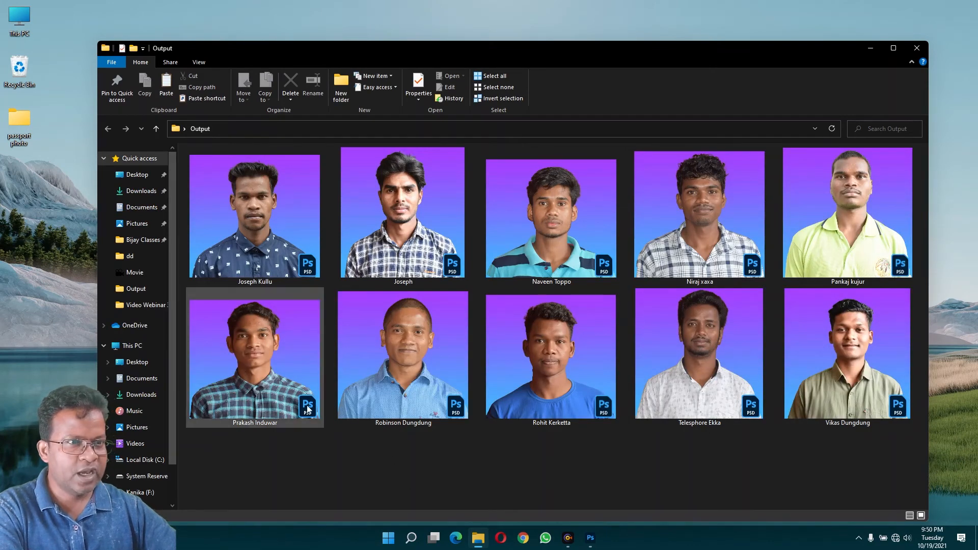
click(552, 371)
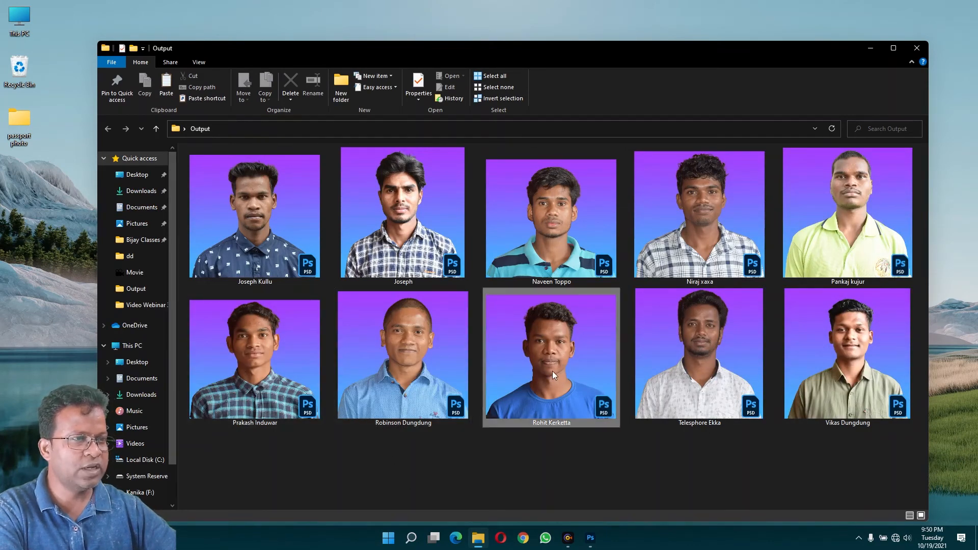
double_click(543, 372)
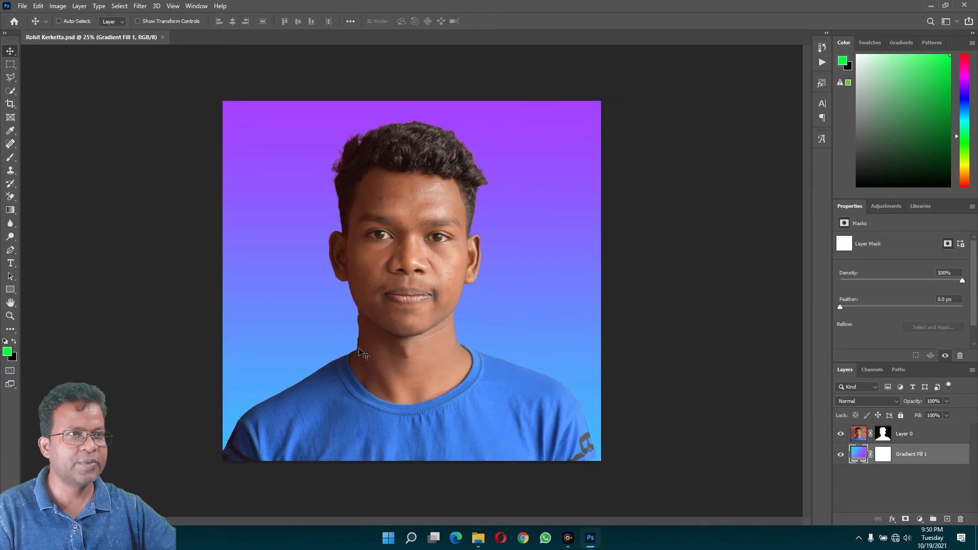
Target Layer 0's mask with the Brush tool for retouching the jagged neck edge.
ctrl+click(358, 342)
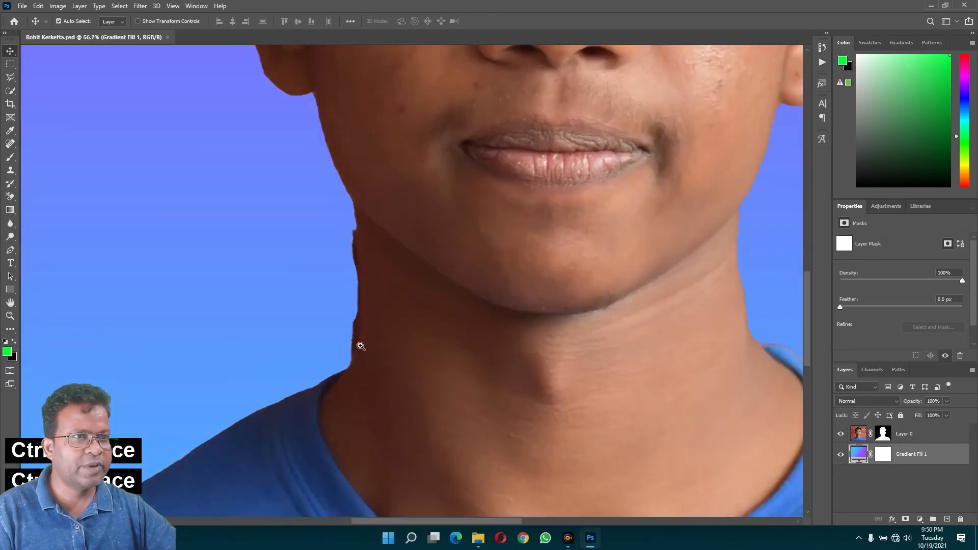
drag(391, 334, 331, 327)
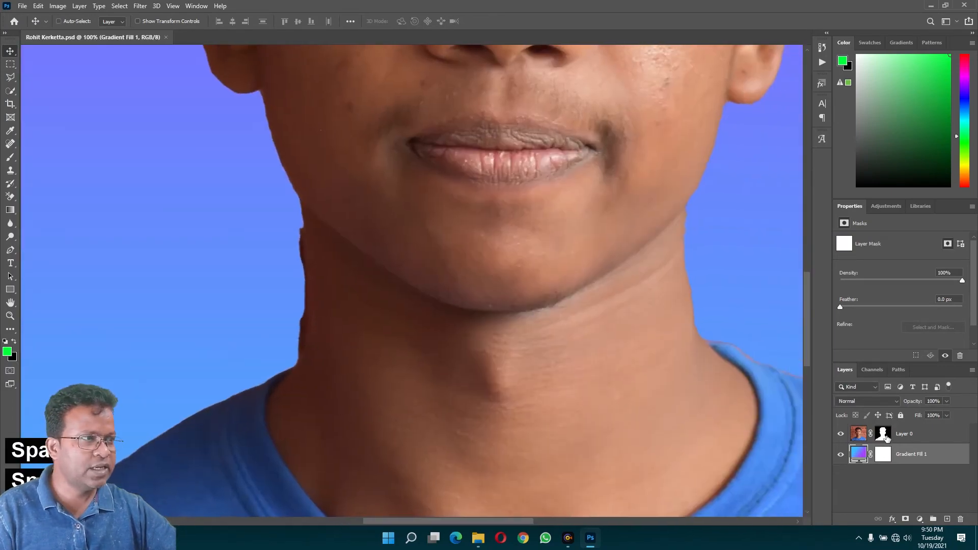
click(884, 433)
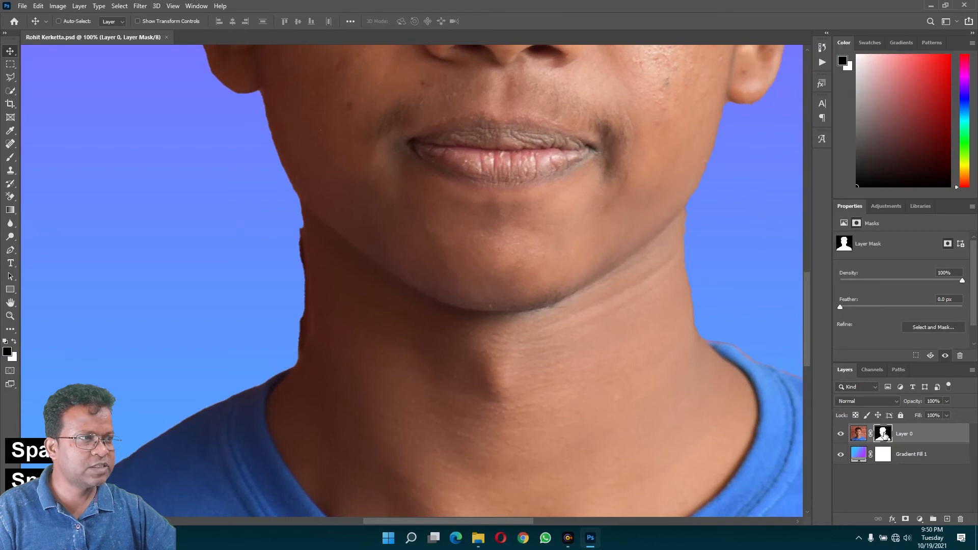
click(12, 158)
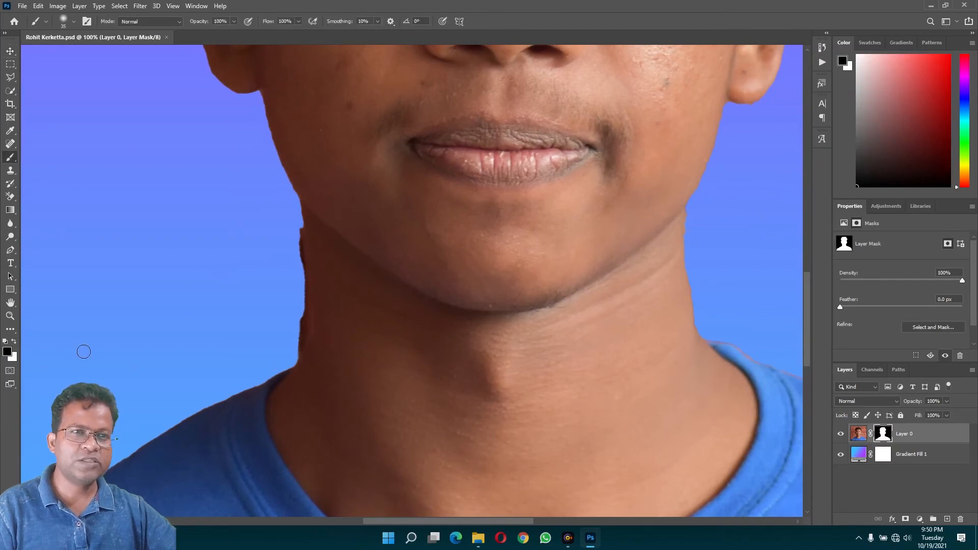
Paint a black stroke across the neck on Layer 0's mask and restore the area by painting over it in white.
drag(305, 304, 700, 435)
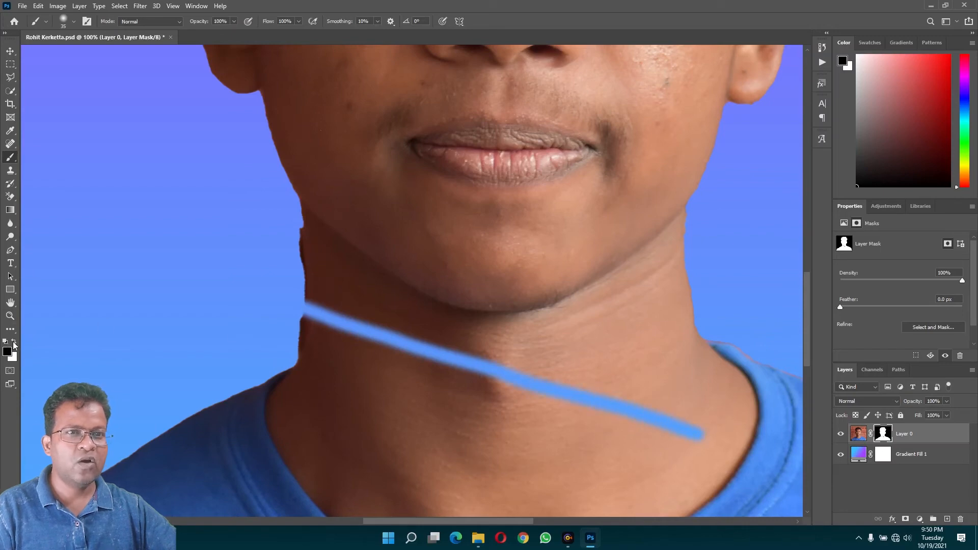
click(14, 342)
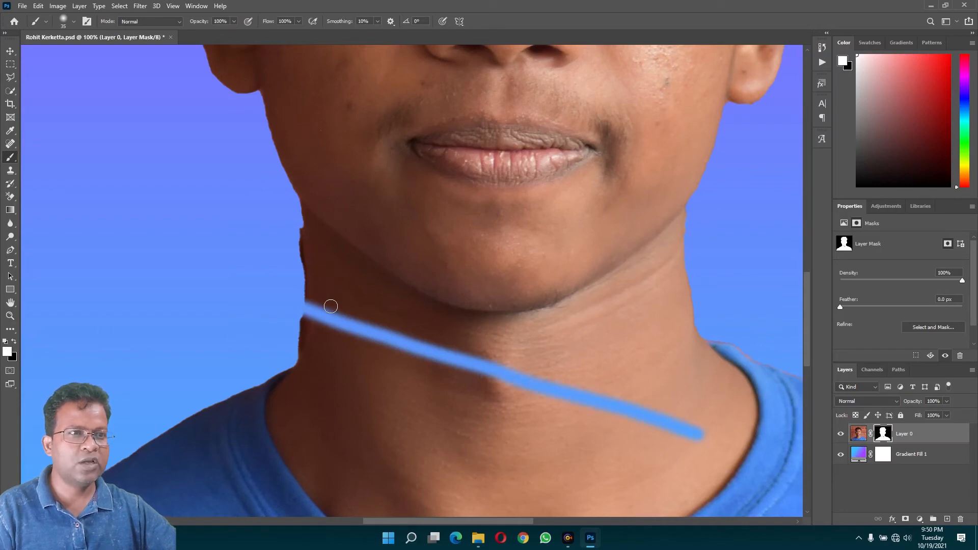
mouse_move(309, 305)
mouse_down()
mouse_move(315, 332)
mouse_move(326, 299)
mouse_move(336, 338)
mouse_move(341, 309)
mouse_move(343, 340)
mouse_move(464, 358)
mouse_move(699, 429)
mouse_up()
Enlarge the brush to 175 px and reduce it back to 35 px.
key(bracketright)
key(bracketright)
key(bracketright)
key(bracketright)
key(bracketright)
key(bracketright)
key(bracketright)
key(bracketright)
key(bracketright)
key(bracketright)
key(bracketright)
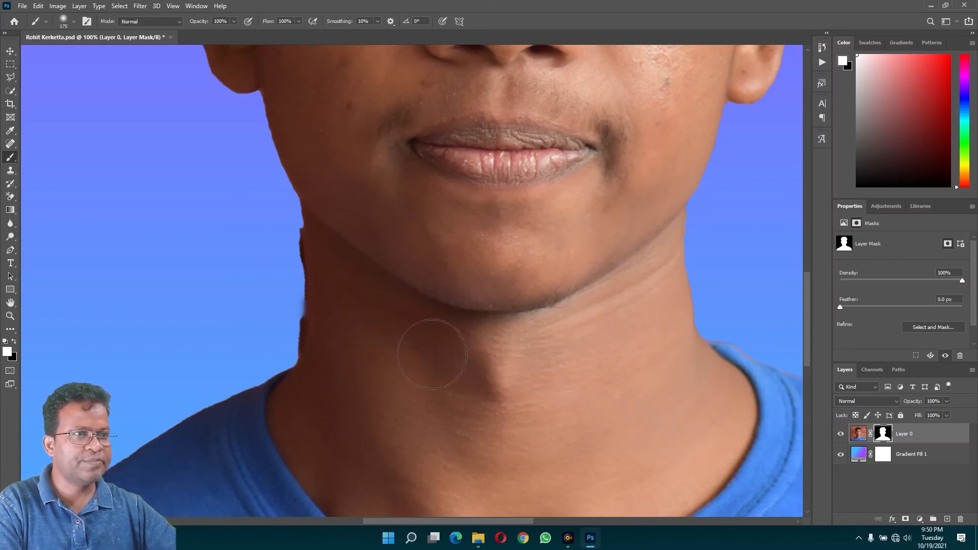
key(bracketleft)
key(bracketleft)
key(bracketleft)
key(bracketleft)
key(bracketleft)
key(bracketleft)
key(bracketleft)
key(bracketleft)
key(bracketleft)
key(bracketleft)
key(bracketleft)
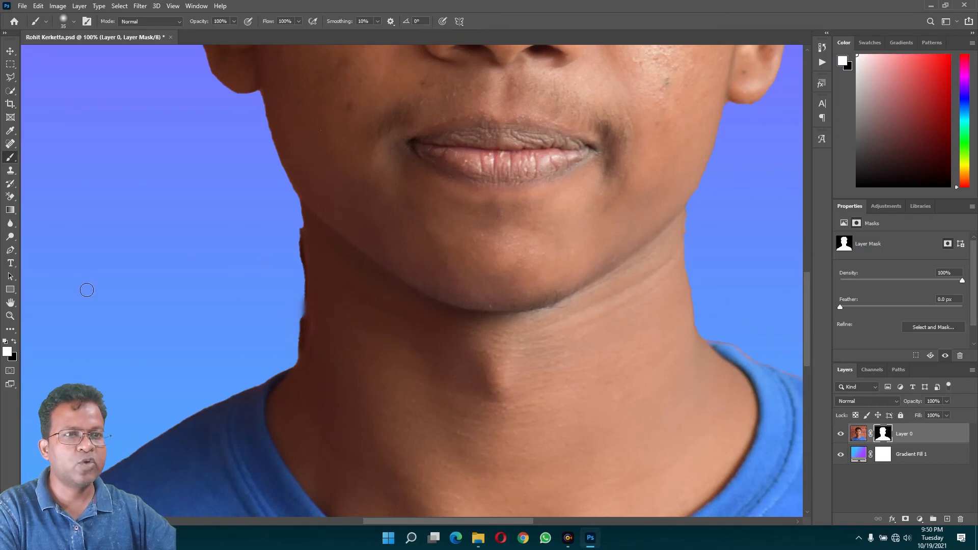
Smooth the jagged neck edge by painting black on Layer 0's mask with a 15 px brush, from the jaw down to the shoulder.
click(16, 342)
key(bracketleft)
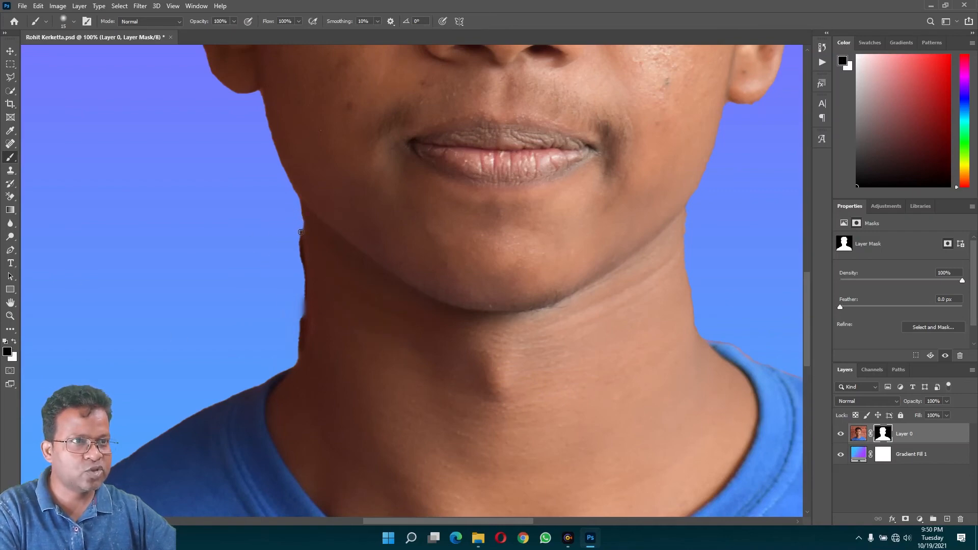
drag(301, 232, 299, 284)
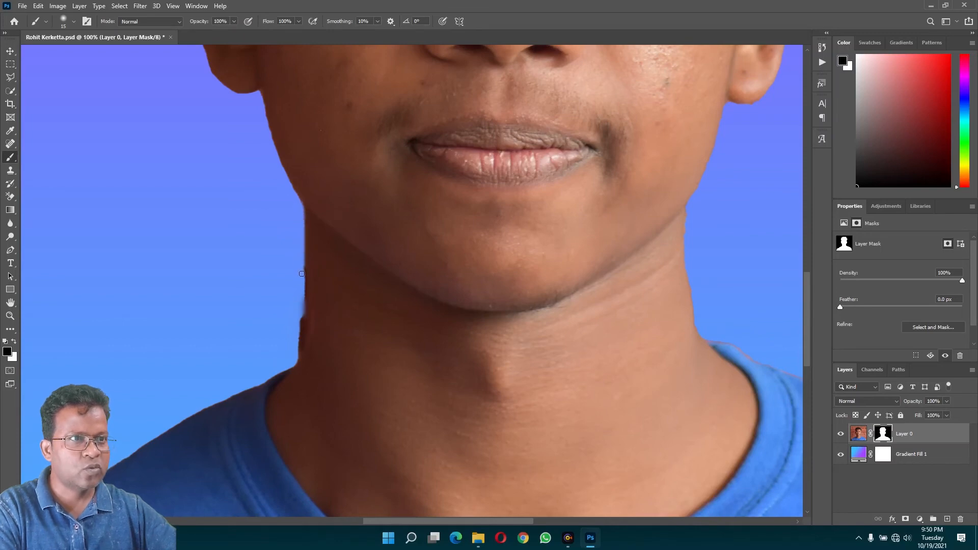
drag(302, 299, 301, 342)
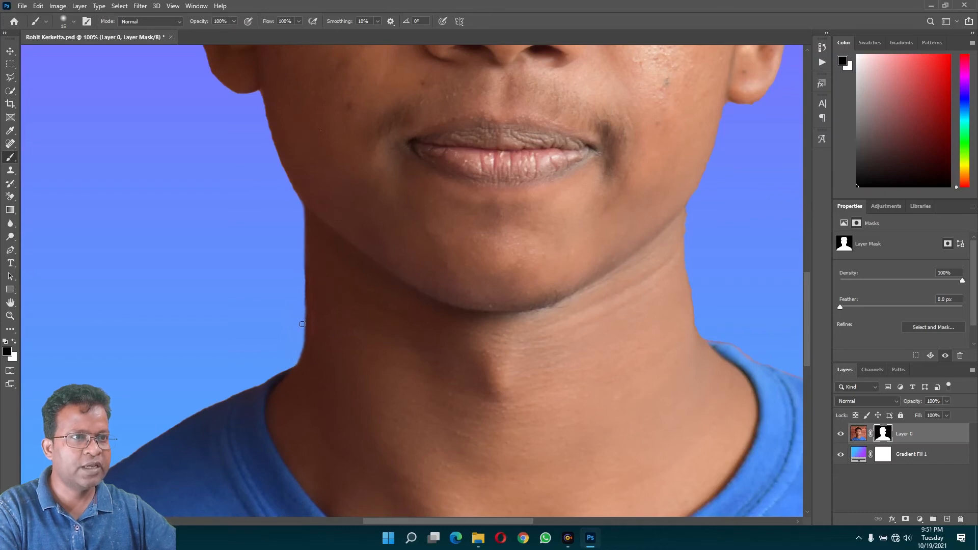
drag(302, 324, 302, 354)
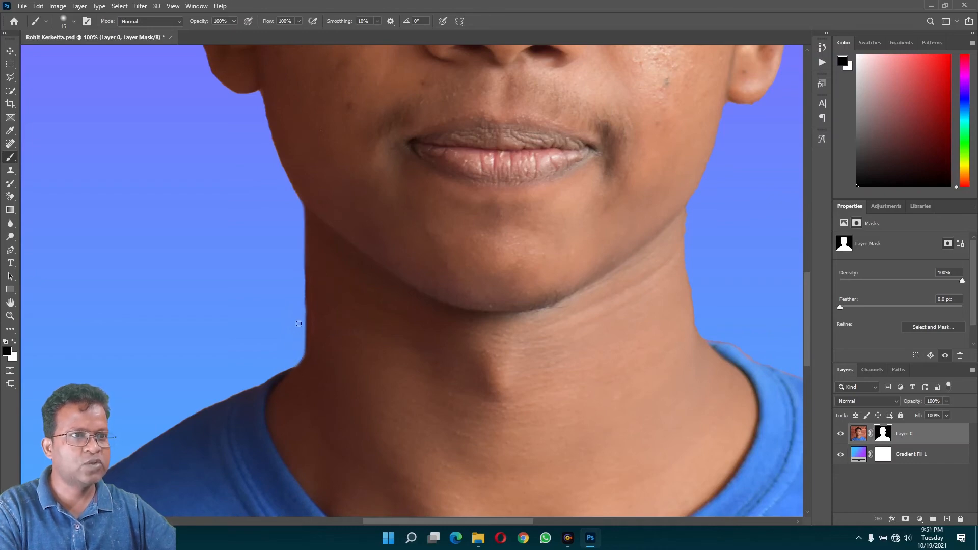
drag(305, 286, 305, 233)
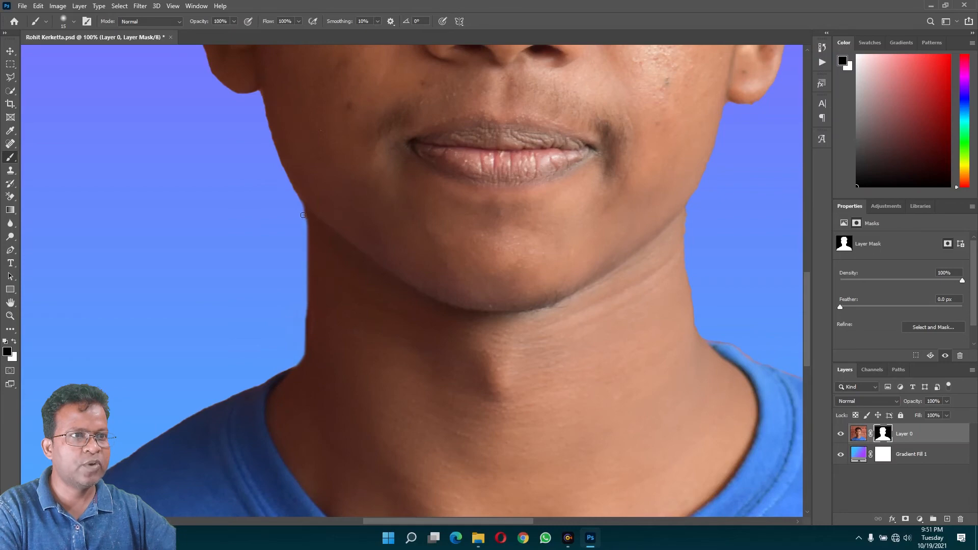
Close the retouched blue T-shirt portrait, saving its changes.
ctrl+alt+click(419, 271)
ctrl+alt+click(420, 276)
ctrl+alt+click(419, 275)
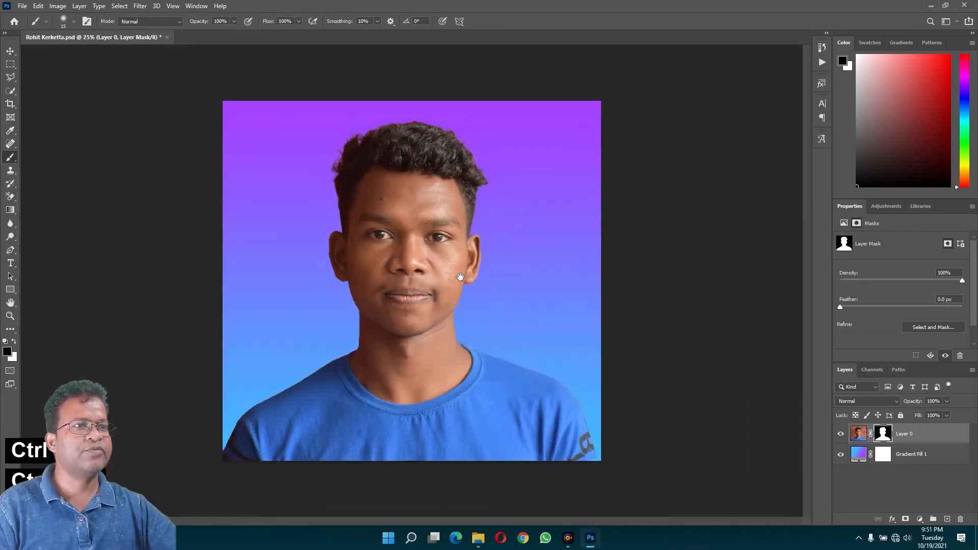
key(ctrl+w)
key(Return)
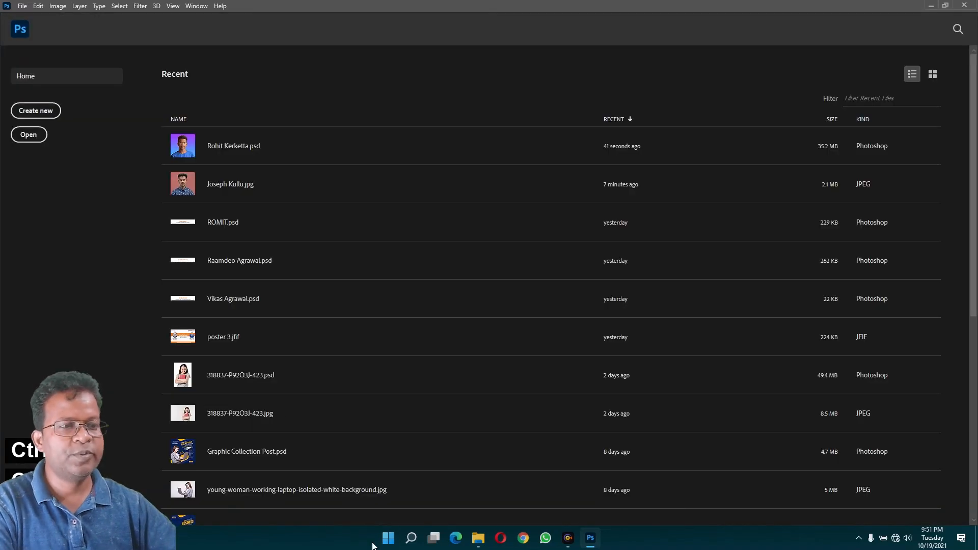
Open the striped polo shirt portrait from the Output folder and target Layer 0's mask for retouching near the ear.
click(478, 538)
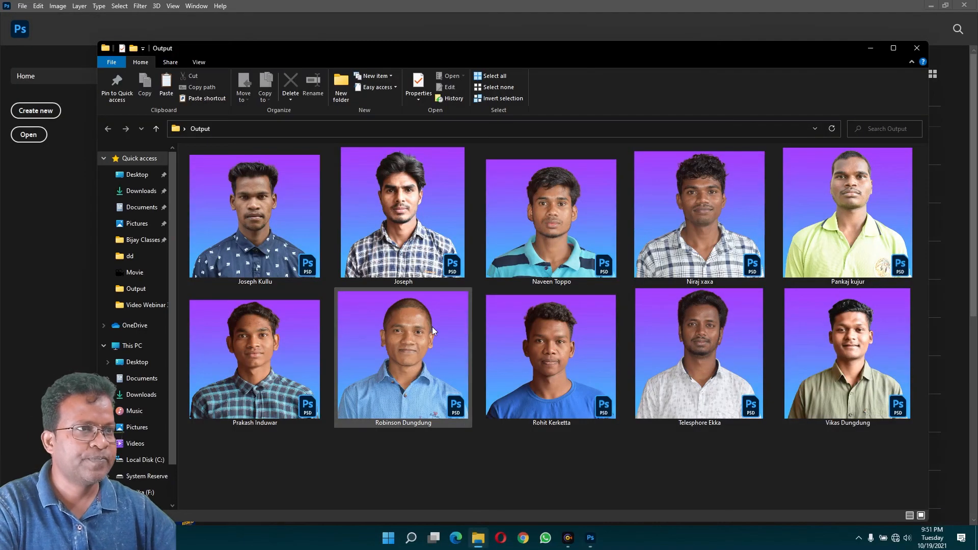
double_click(567, 229)
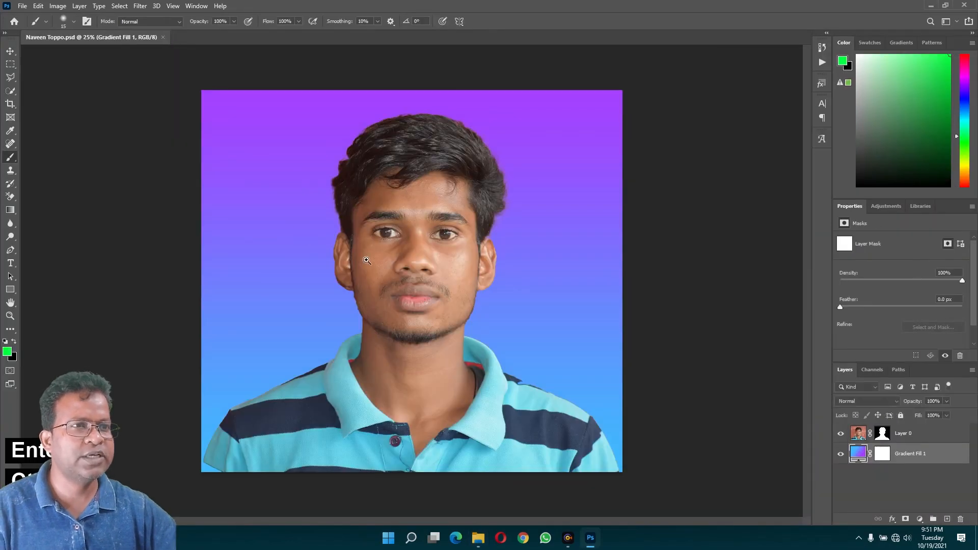
ctrl+click(366, 261)
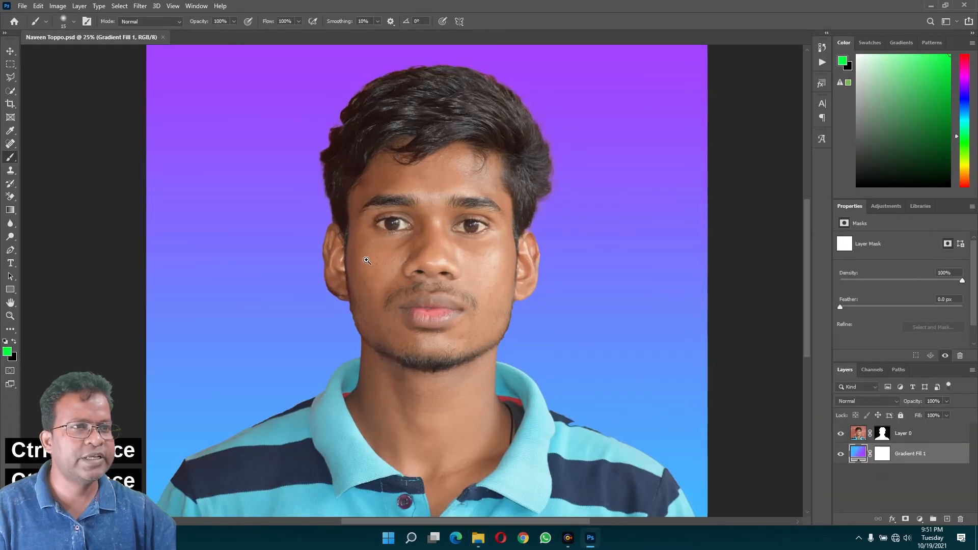
ctrl+click(366, 261)
ctrl+click(324, 340)
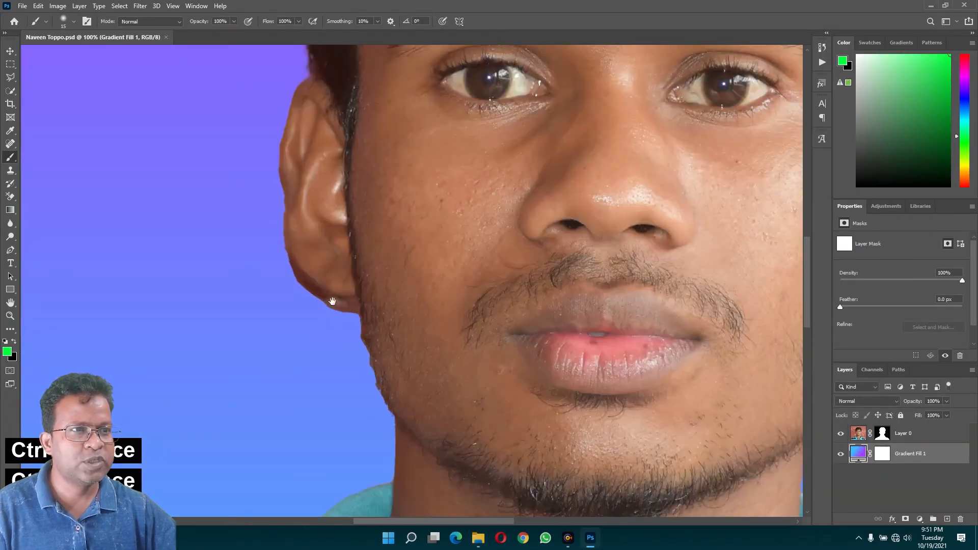
drag(334, 301, 290, 303)
click(882, 435)
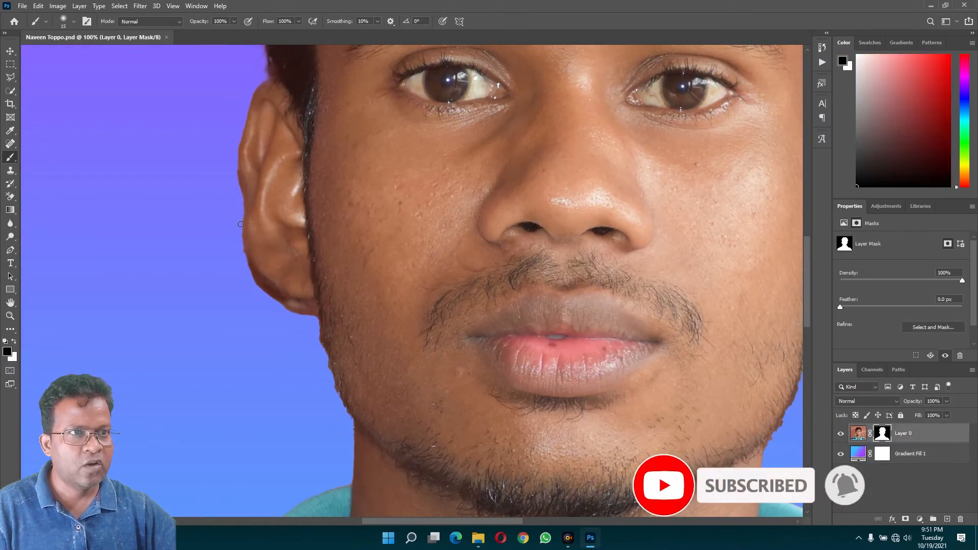
Paint black on Layer 0's mask to clean the rough earlobe edge with a 30 px brush and the adjoining jawline with a 15 px brush.
mouse_move(241, 241)
mouse_down()
mouse_move(259, 281)
mouse_move(311, 302)
mouse_up()
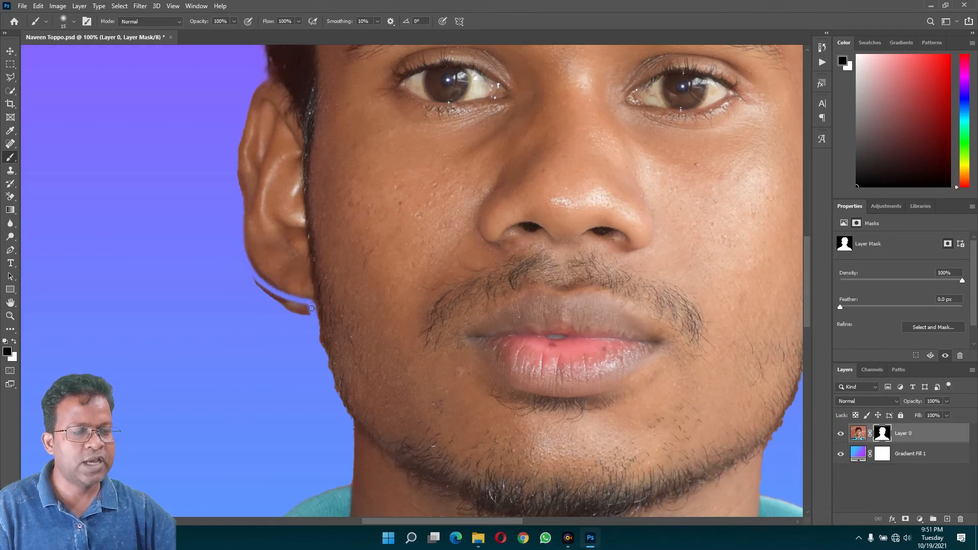
key(bracketright)
drag(308, 313, 247, 287)
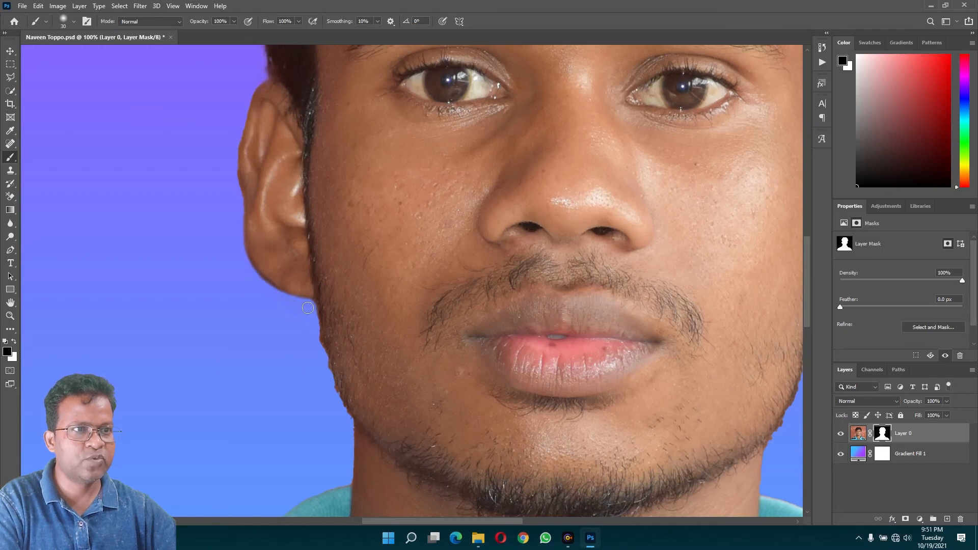
key(bracketleft)
key(bracketleft)
key(bracketleft)
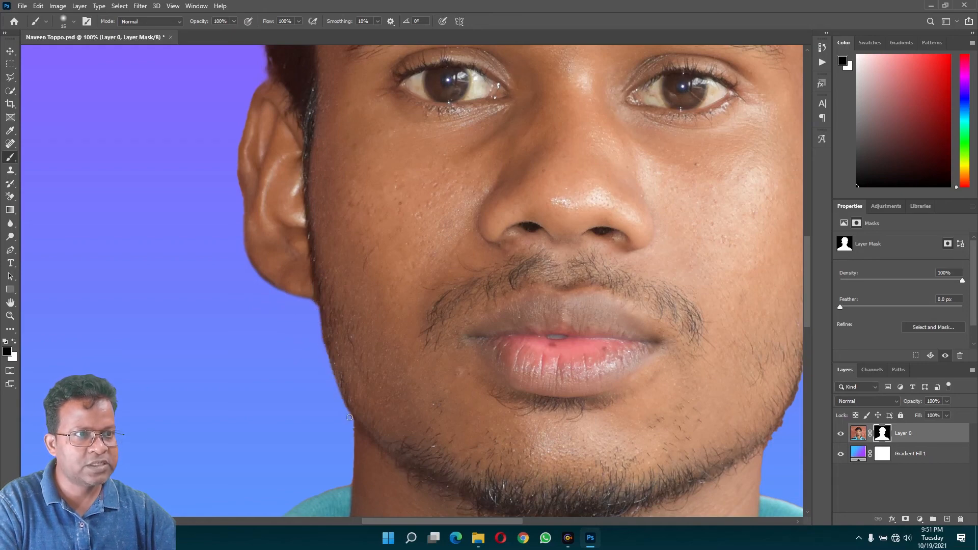
Smooth the jawline edge on the opposite side of the face by painting black on Layer 0's mask.
key(z)
drag(651, 389, 418, 390)
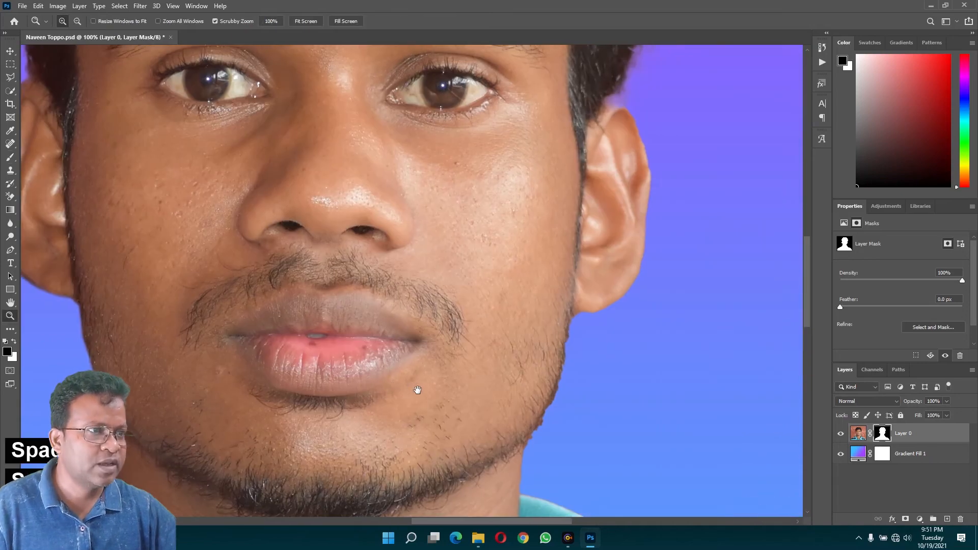
key(b)
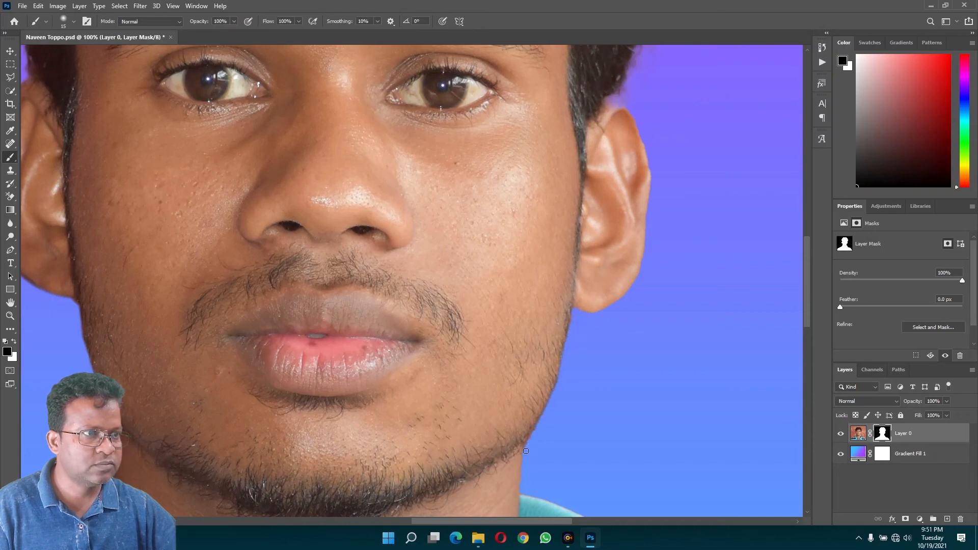
key(space)
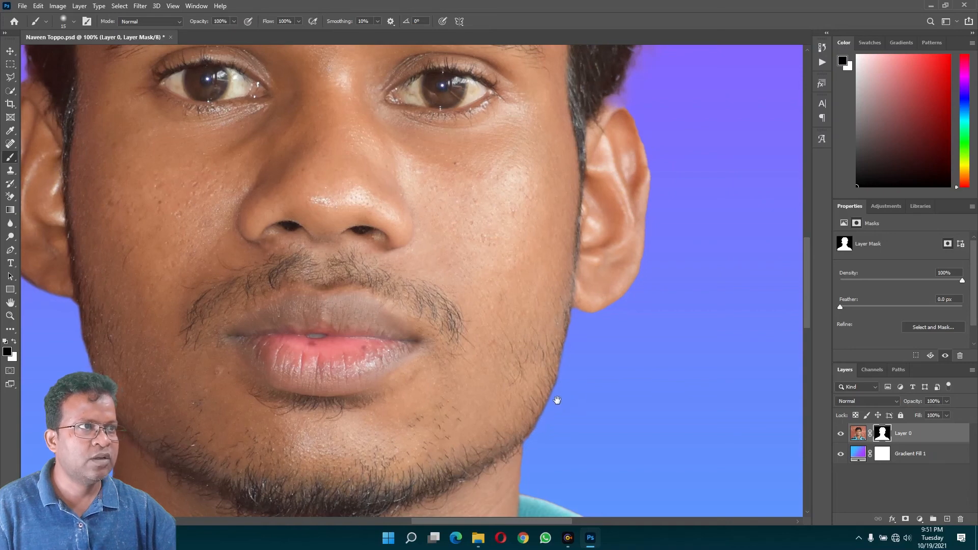
Restore the clipped upper and outer edge of the ear by painting white on Layer 0's mask, enlarging the brush to 40 px.
drag(557, 400, 533, 464)
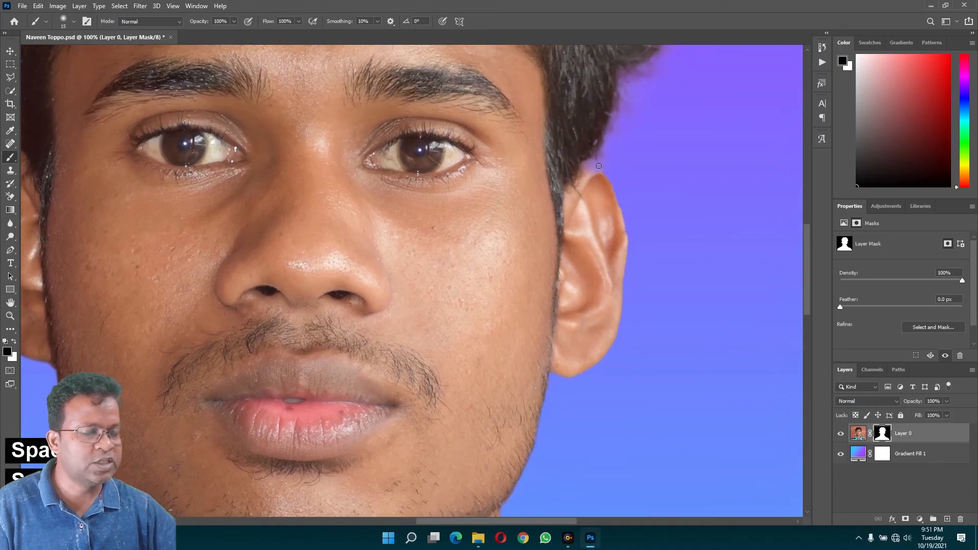
click(15, 342)
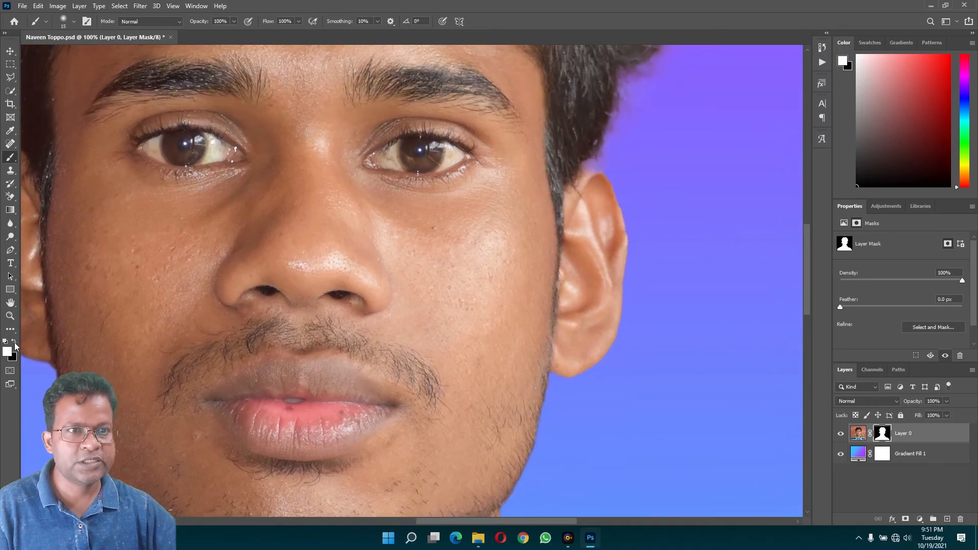
drag(596, 166, 610, 184)
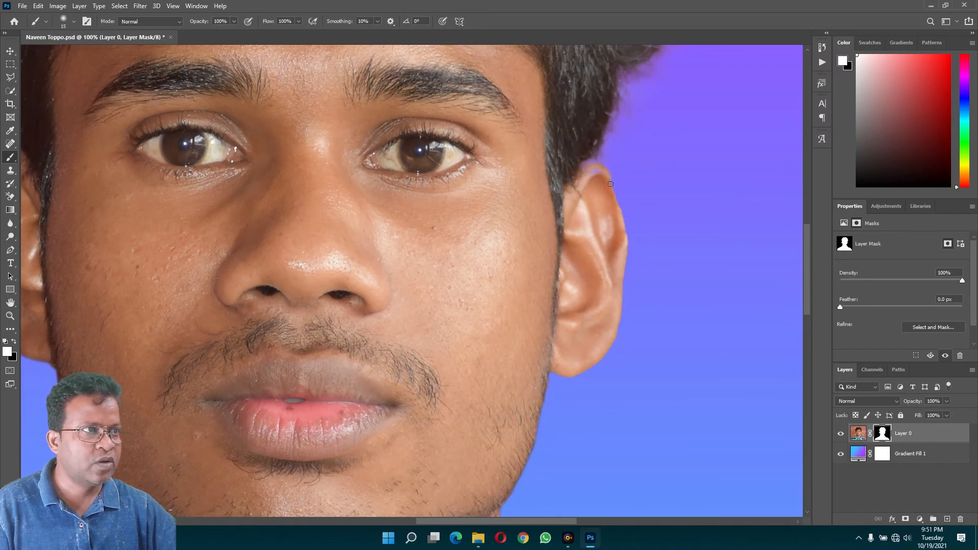
key(bracketright)
key(bracketright)
key(bracketright)
key(bracketright)
key(bracketright)
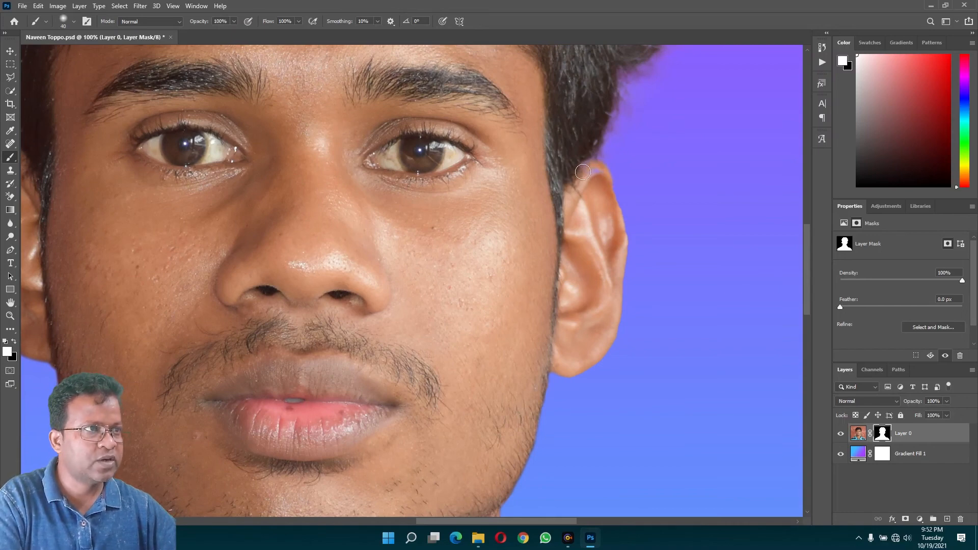
mouse_move(593, 168)
mouse_down()
mouse_move(619, 244)
mouse_move(619, 187)
mouse_move(579, 173)
mouse_move(611, 173)
mouse_move(619, 203)
mouse_move(606, 158)
mouse_move(574, 162)
mouse_move(593, 155)
mouse_move(621, 181)
mouse_move(621, 263)
mouse_move(631, 176)
mouse_move(598, 148)
mouse_move(628, 241)
mouse_move(645, 145)
mouse_move(636, 264)
mouse_move(649, 177)
mouse_move(645, 254)
mouse_move(606, 148)
mouse_up()
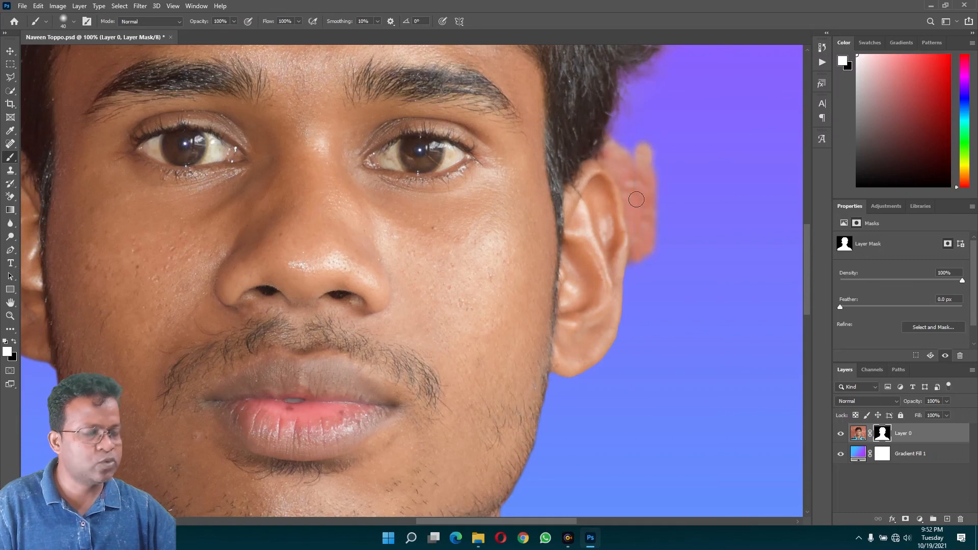
Paint black on Layer 0's mask to remove the old background beside the ear, using a 20 px and then a 35 px brush.
click(14, 342)
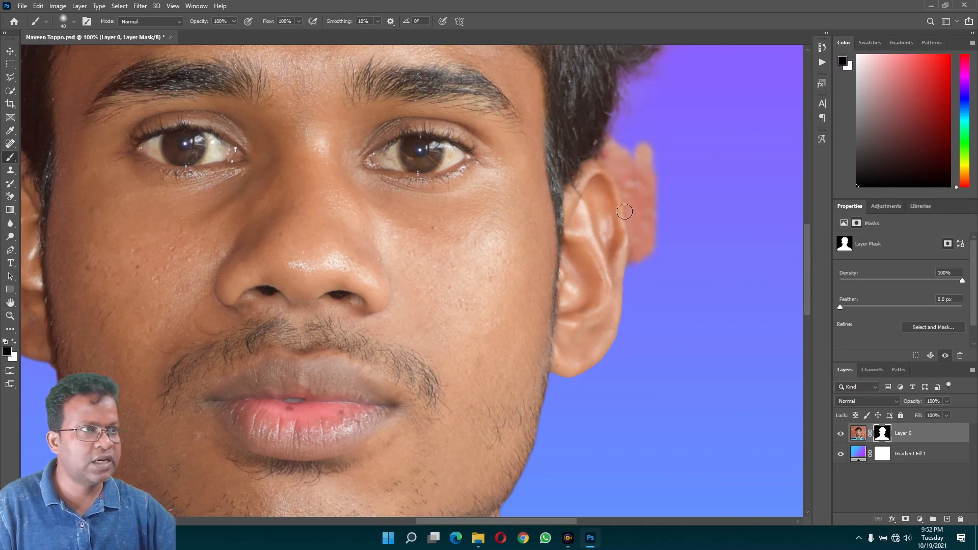
key(bracketleft)
key(bracketleft)
key(bracketleft)
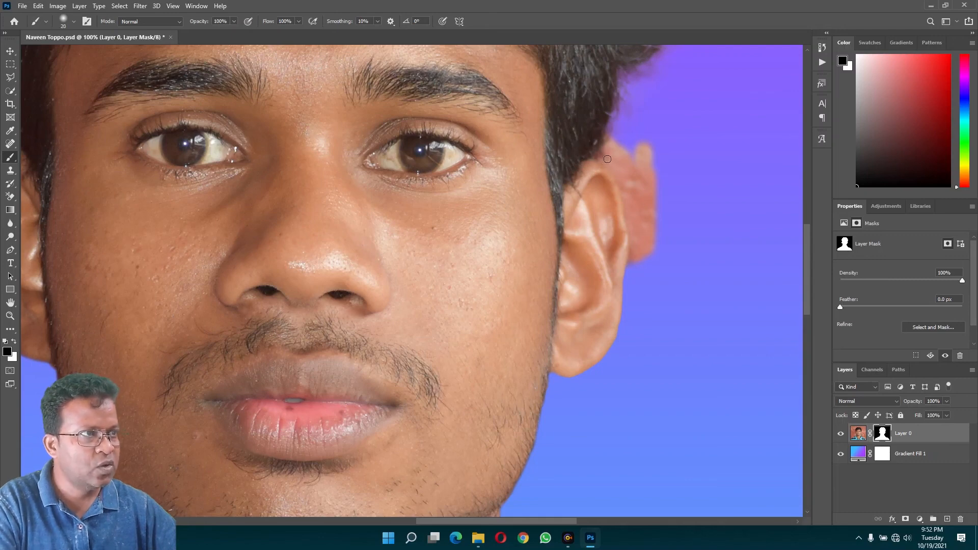
mouse_move(621, 194)
mouse_down()
mouse_move(629, 276)
mouse_move(635, 225)
mouse_move(639, 267)
mouse_move(639, 236)
mouse_move(628, 179)
mouse_move(610, 152)
mouse_move(618, 137)
mouse_move(612, 146)
mouse_move(615, 138)
mouse_move(636, 186)
mouse_move(644, 250)
mouse_move(647, 134)
mouse_move(657, 216)
mouse_up()
key(bracketright)
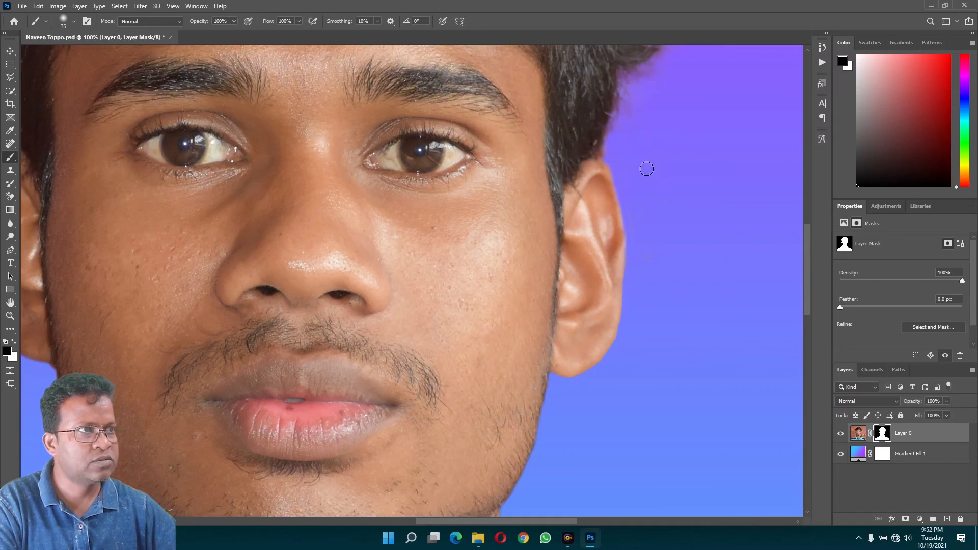
key(ctrl+0)
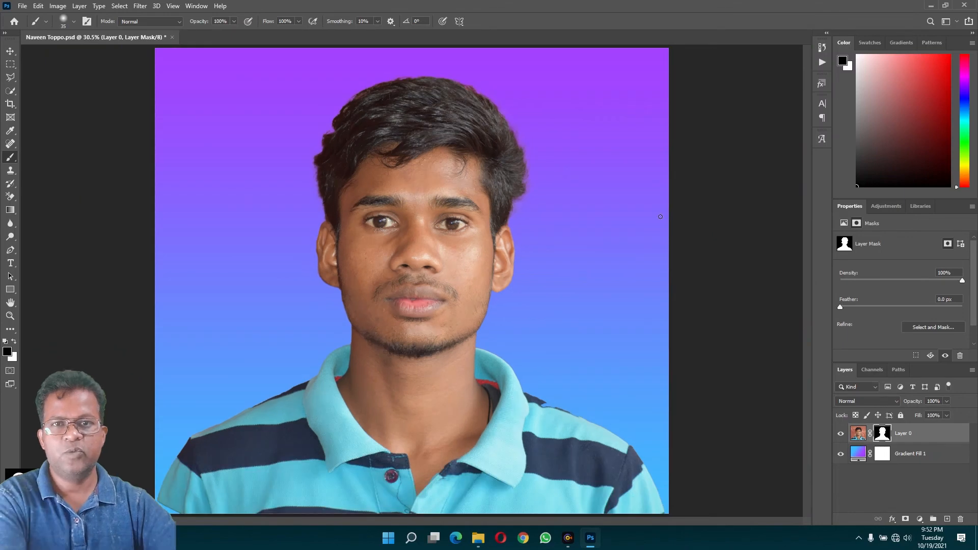